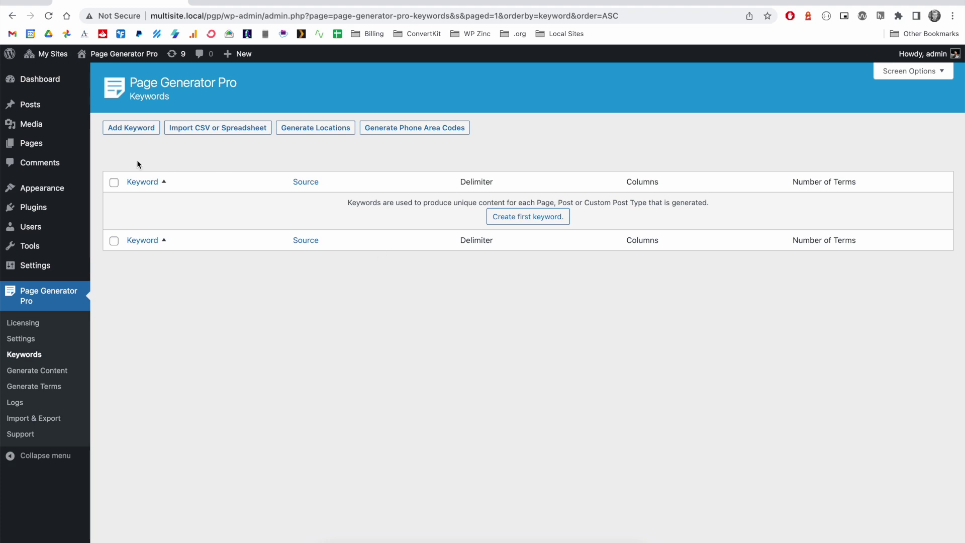
- Start a new keyword named 'service'
click(132, 128)
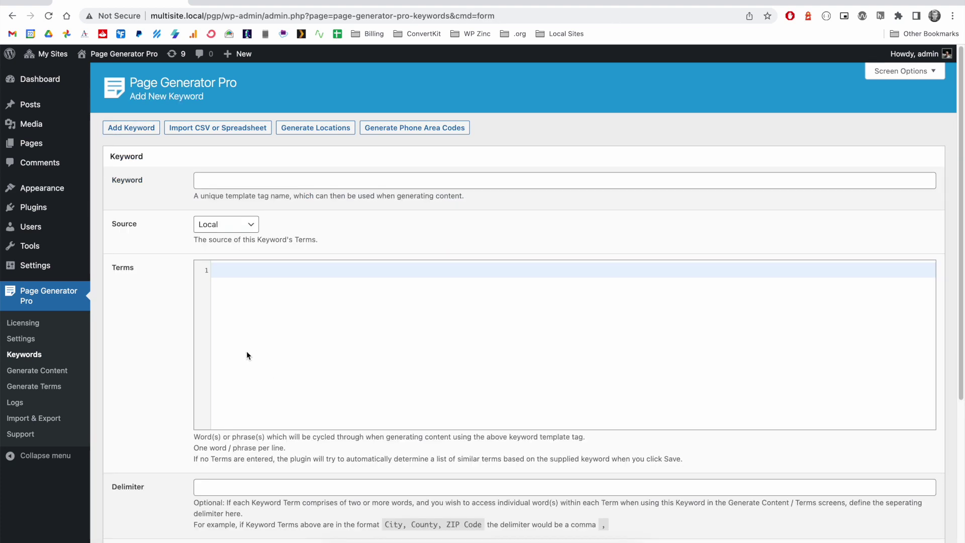
click(209, 180)
text(service)
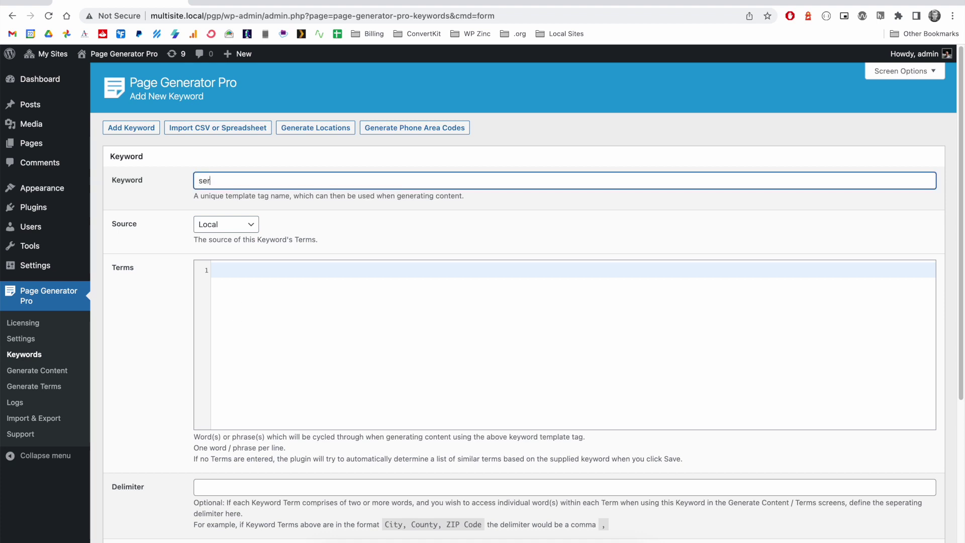
- Enter the terms bathroom installations, fixing leaks and central heating installation, one per line
click(260, 314)
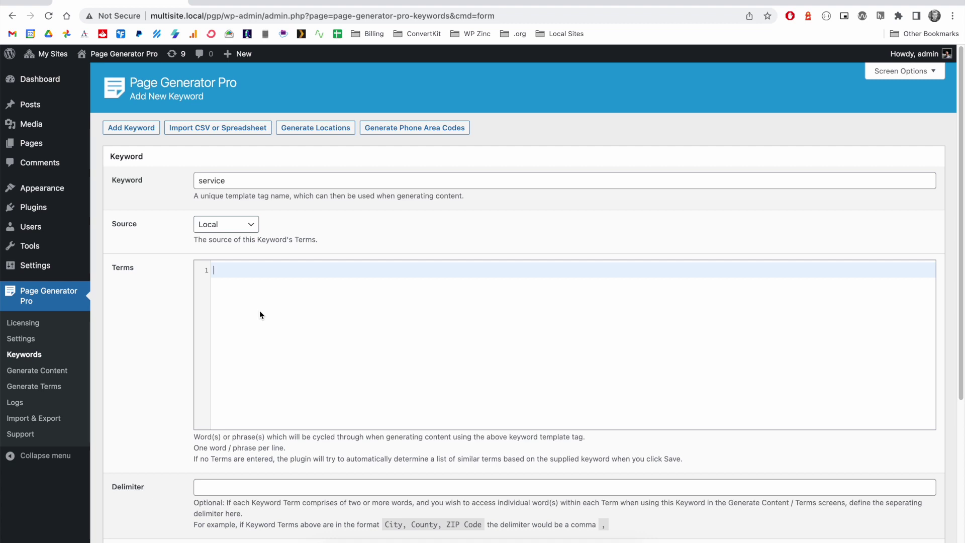
text(bathroom installations)
key(Return)
text(fixing)
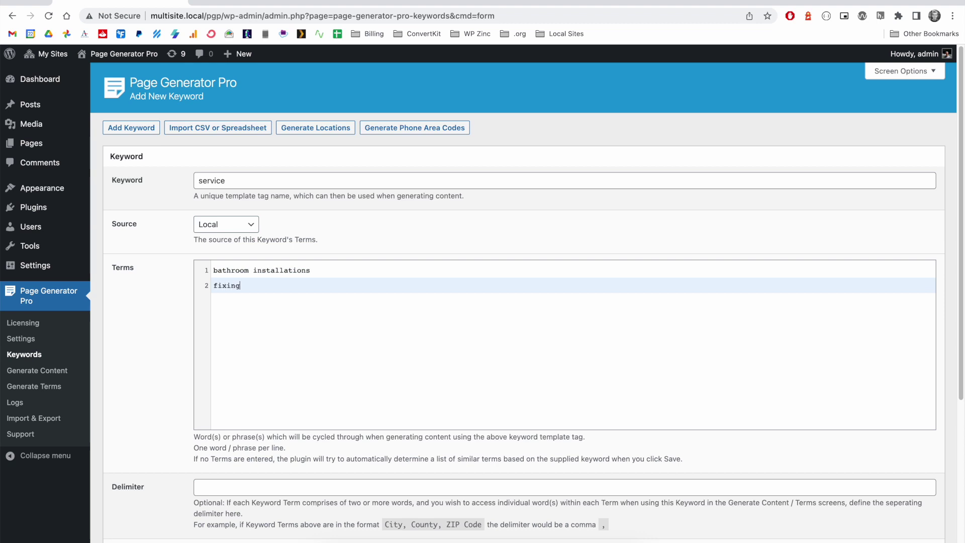
text( leaks)
key(Return)
text(central heat)
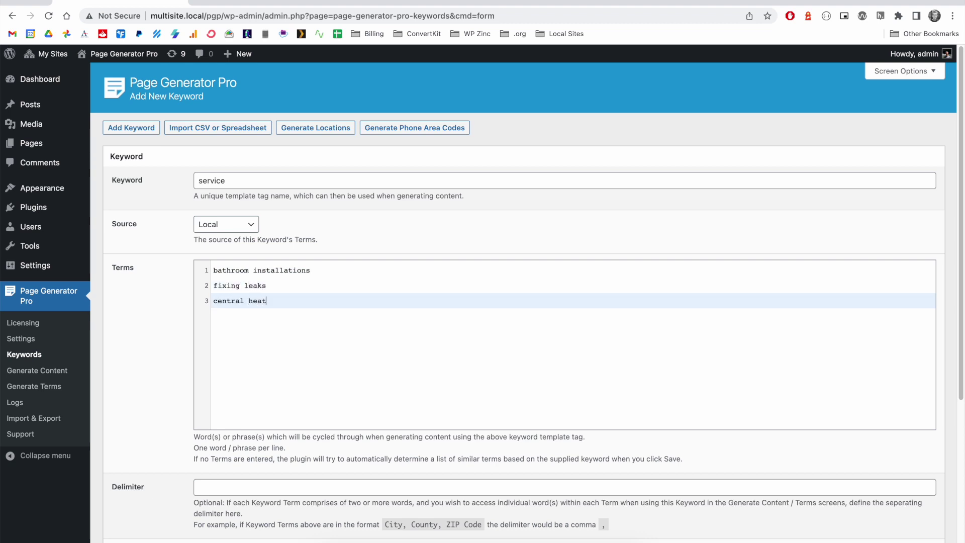
text(ing installation)
drag(337, 301, 207, 271)
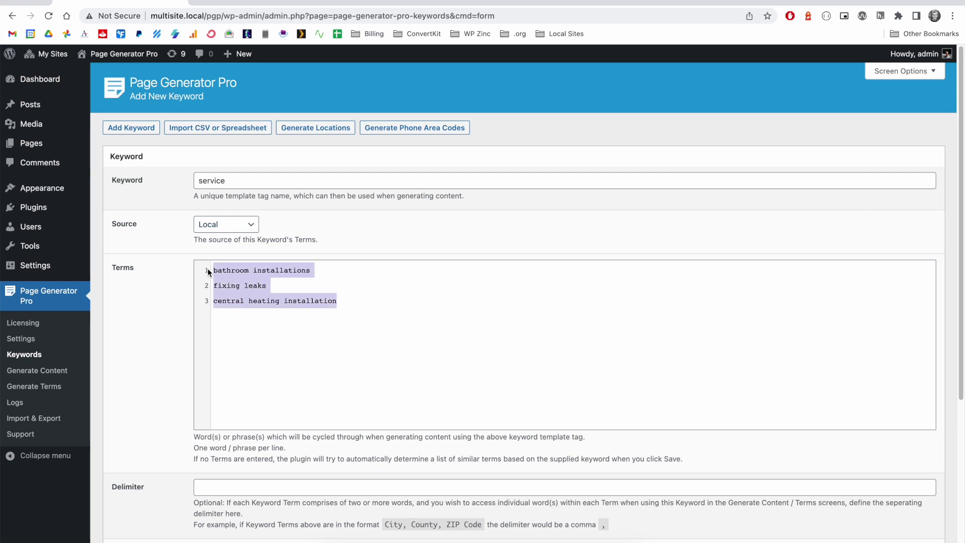
click(249, 271)
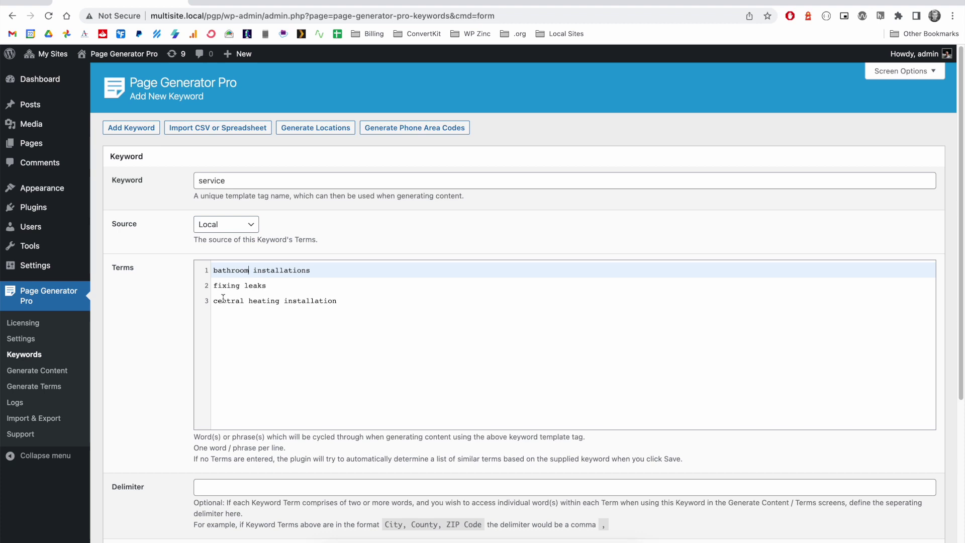
click(346, 301)
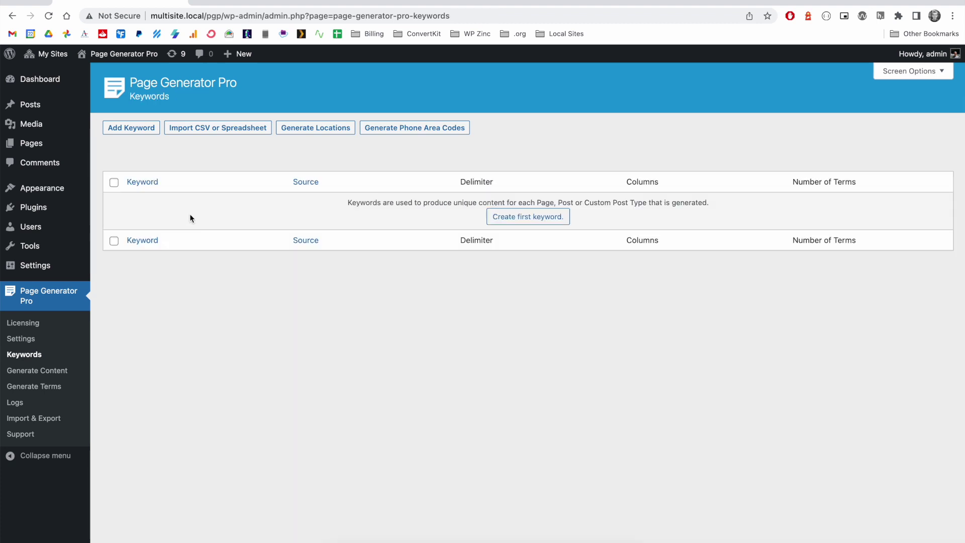
- Create and save a keyword 'service' with terms service 1, service 2 and service 3
click(132, 130)
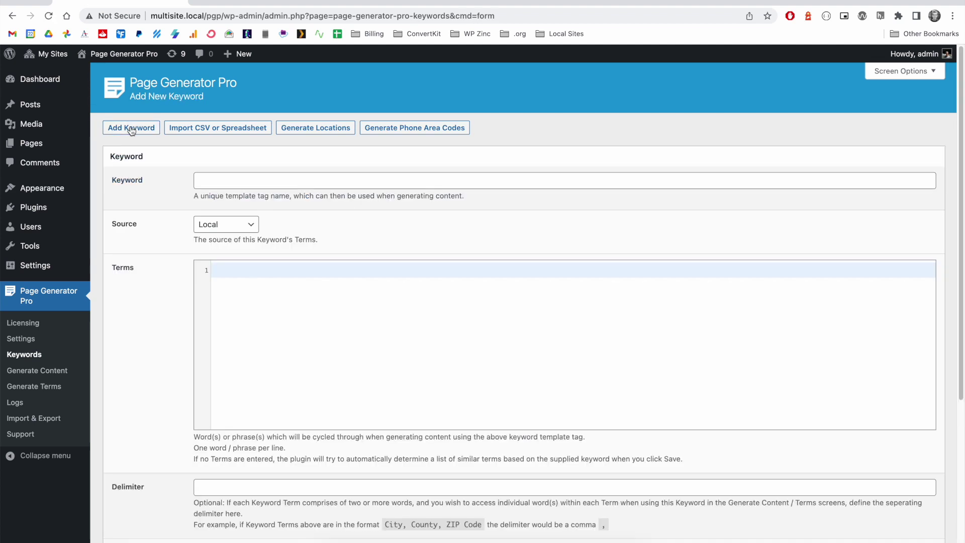
text(service)
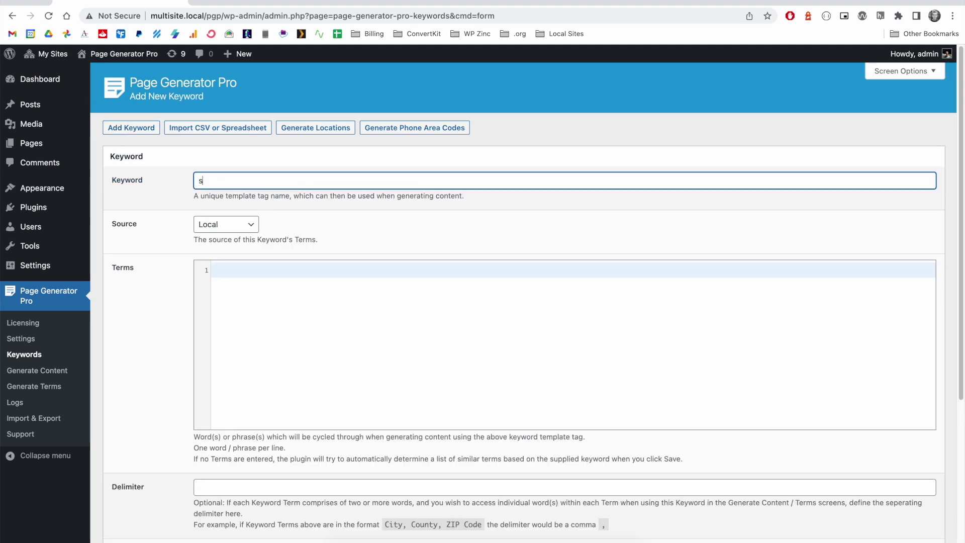
click(249, 294)
text(service 1)
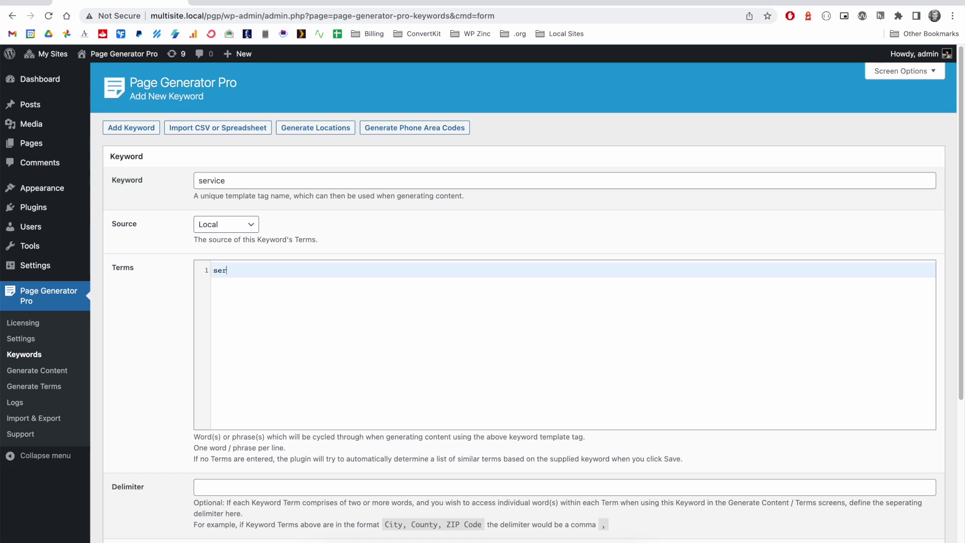
key(Return)
text(service 2)
key(Return)
text(service 3)
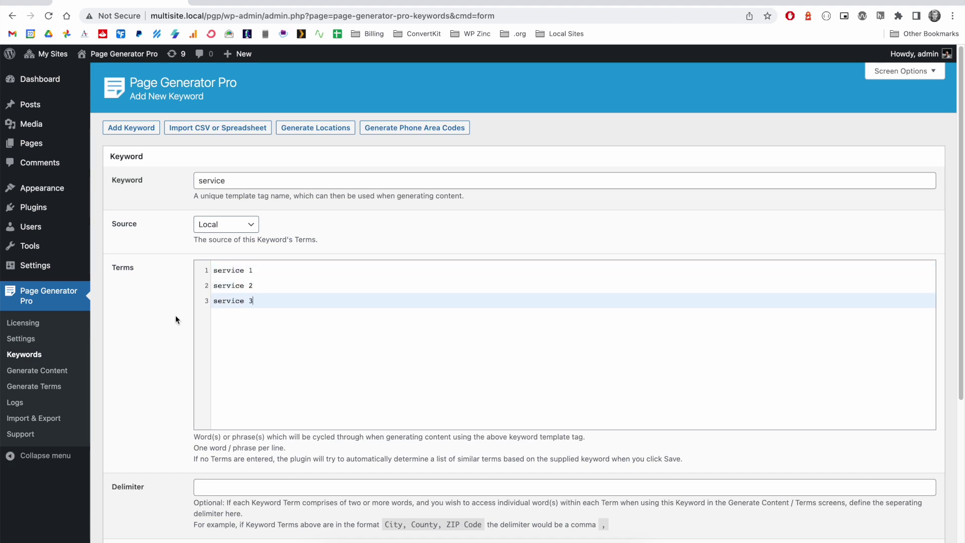
scroll(176, 315, down, 5)
click(127, 509)
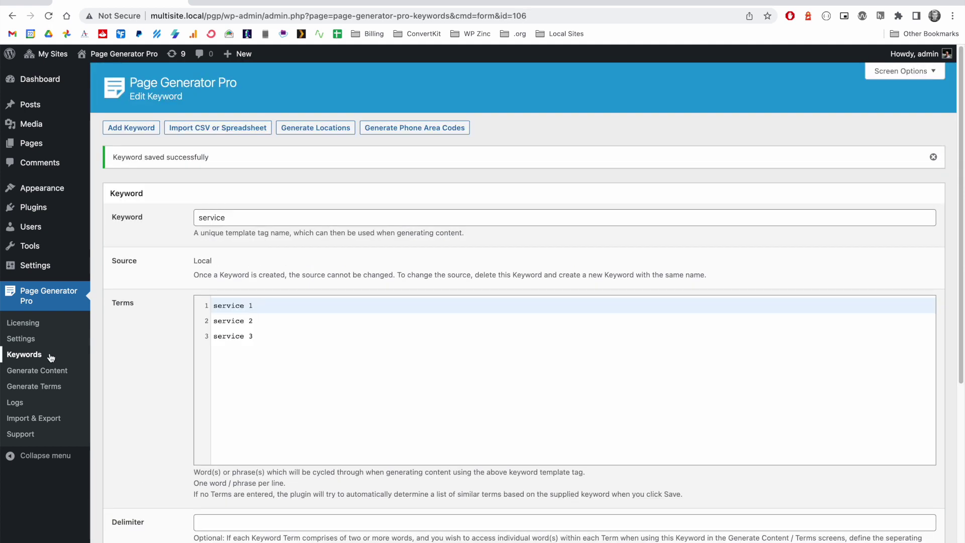
- Reopen the service keyword from the Keywords list and edit its term lines
click(50, 354)
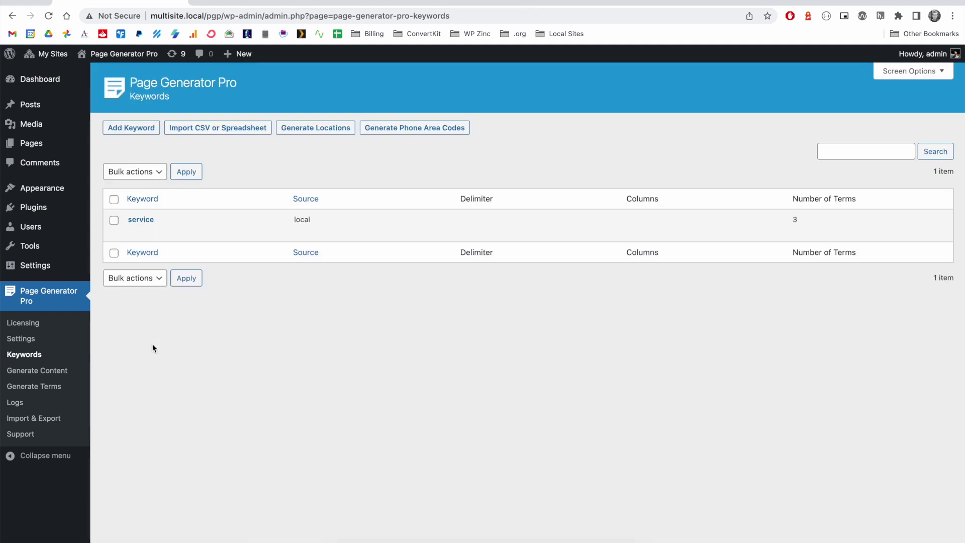
click(147, 221)
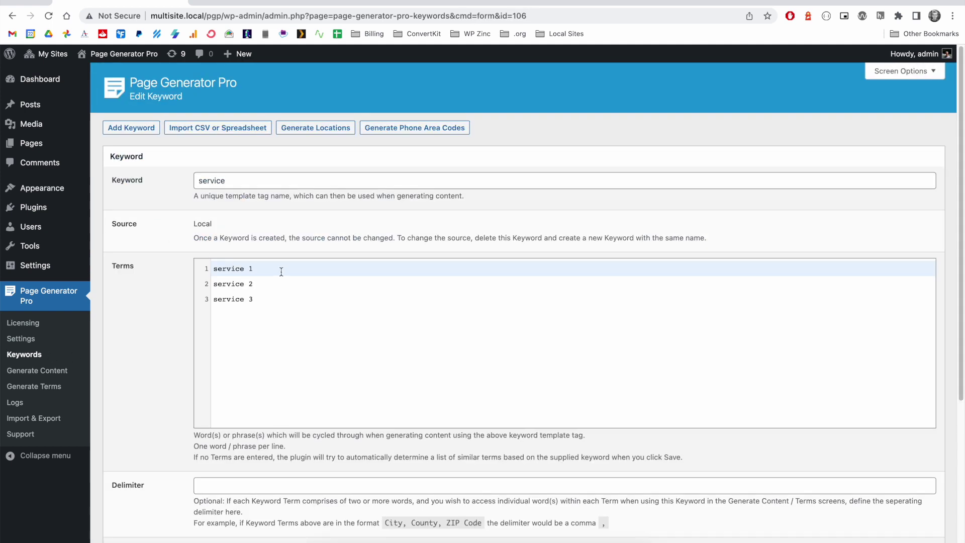
click(280, 299)
key(Return)
text(service 4)
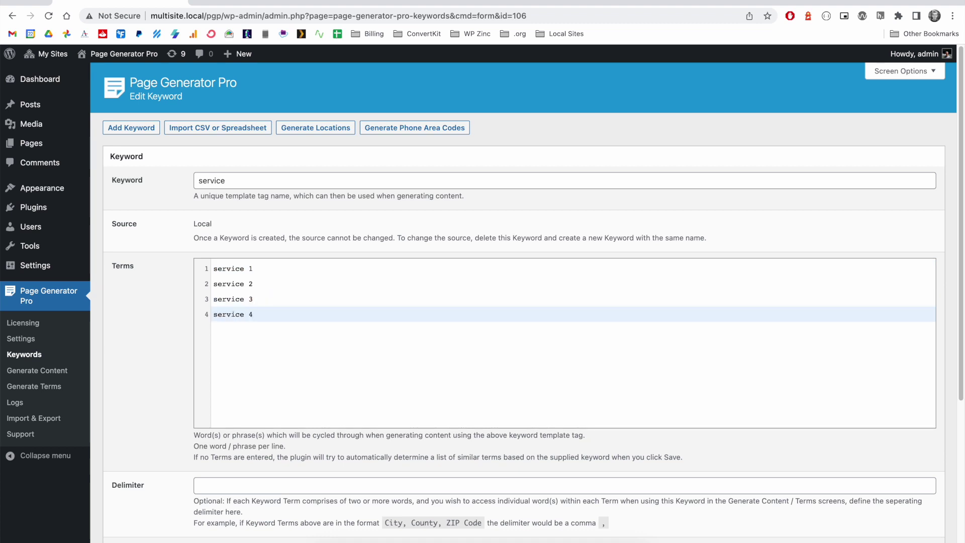
drag(253, 299, 197, 301)
key(BackSpace)
key(BackSpace)
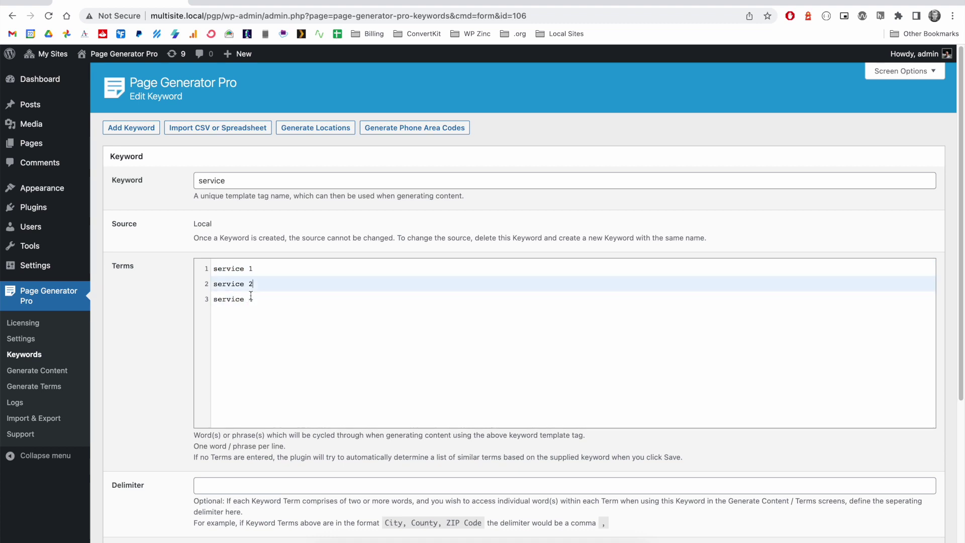
click(271, 298)
key(BackSpace)
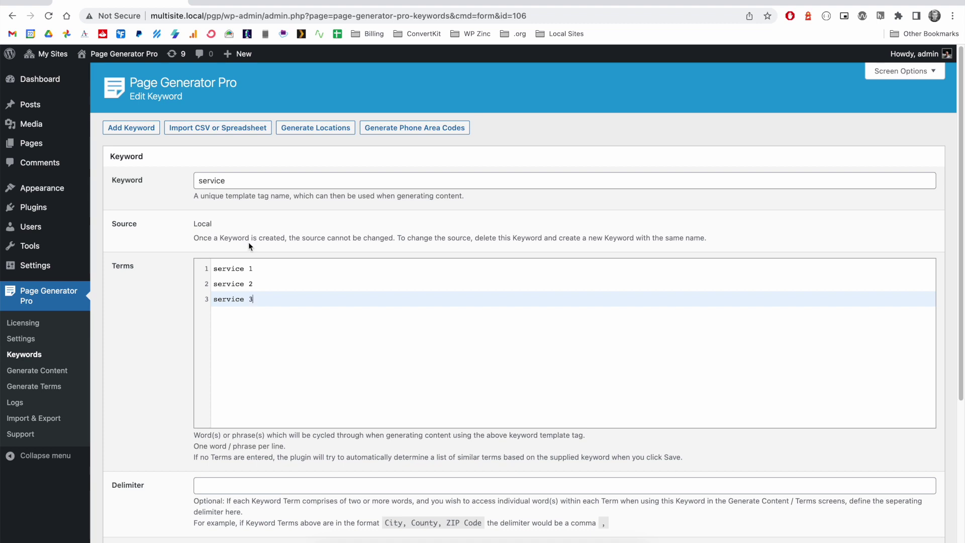
scroll(248, 242, down, 2)
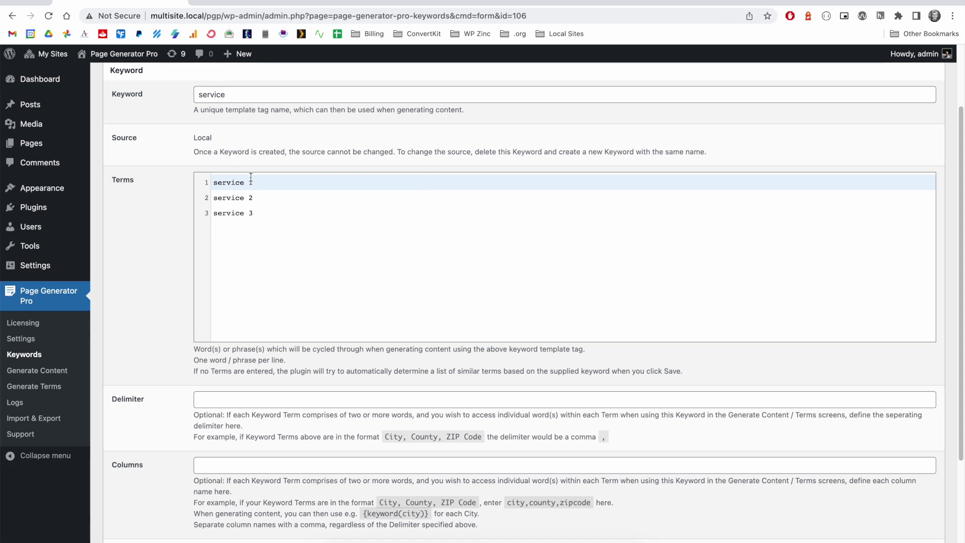
- Append ', 1', ', 2' and ', 3' to the three service terms
text(, 1)
click(267, 197)
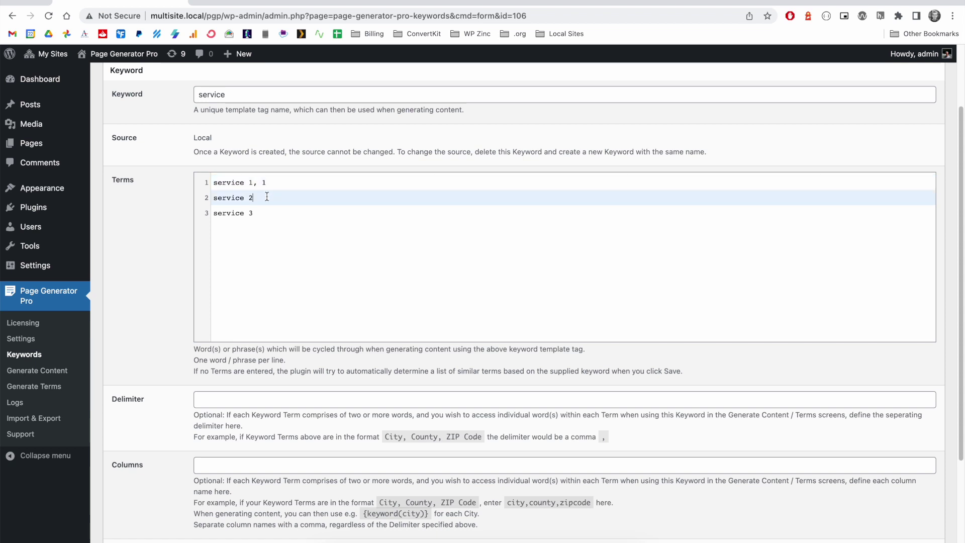
text(, 2)
click(276, 212)
text(, 3)
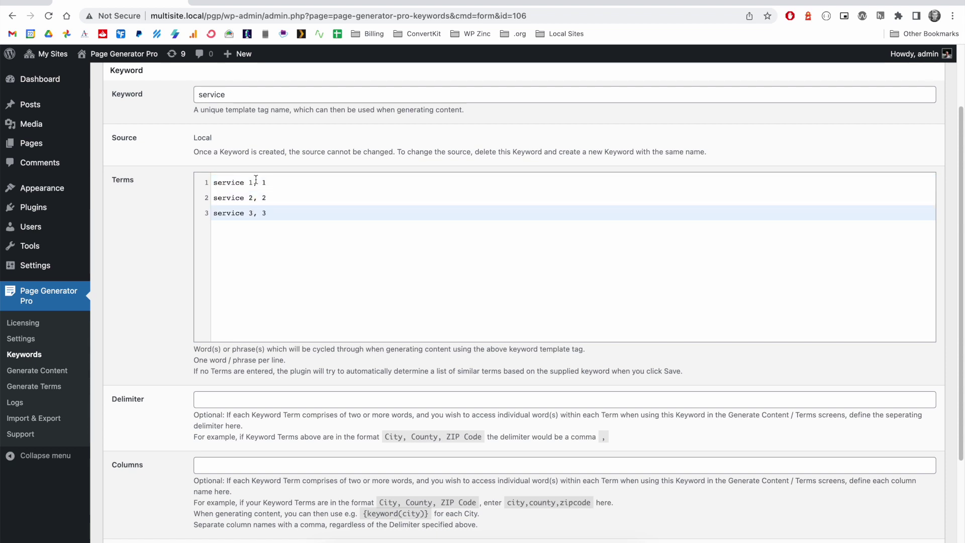
- Set the delimiter to a comma and the columns to service_name,service_number
click(208, 400)
text(,)
click(234, 456)
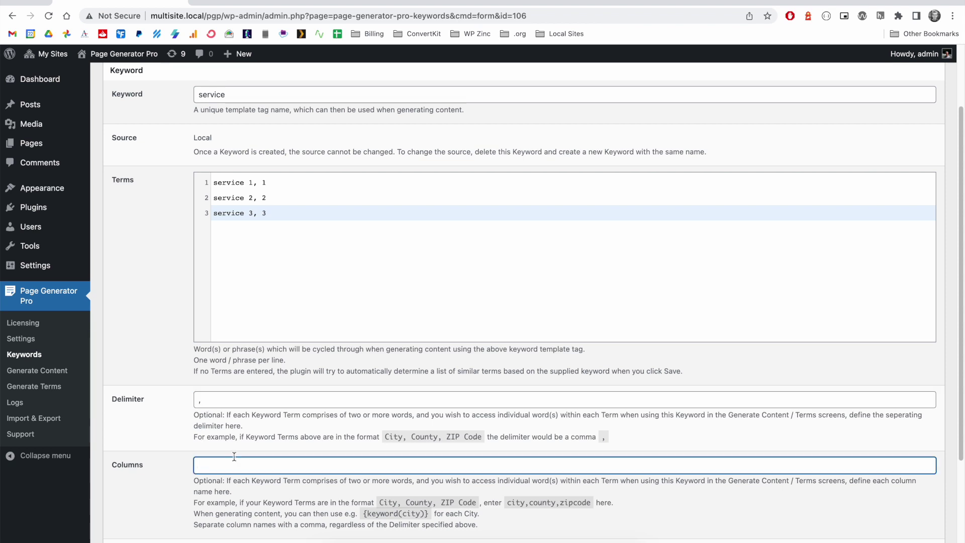
click(240, 183)
click(236, 183)
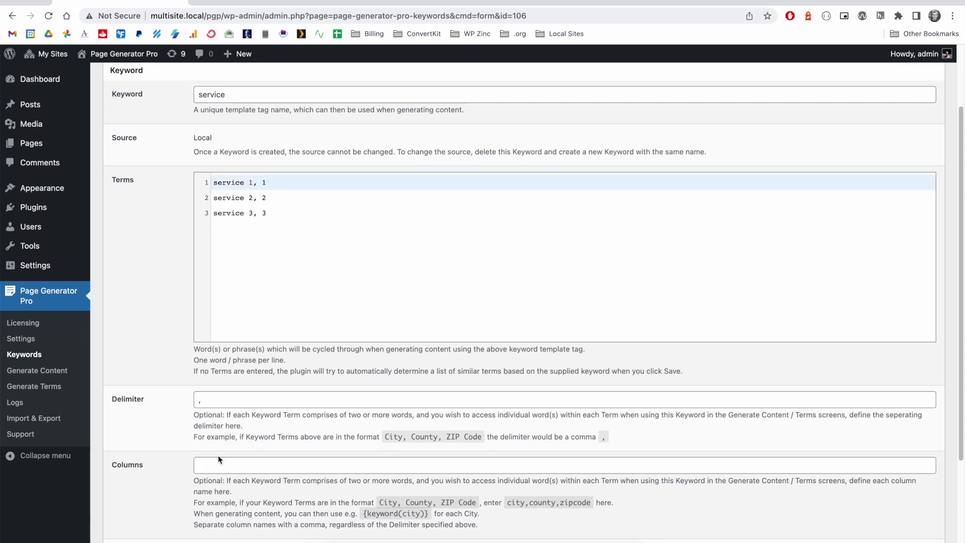
click(213, 467)
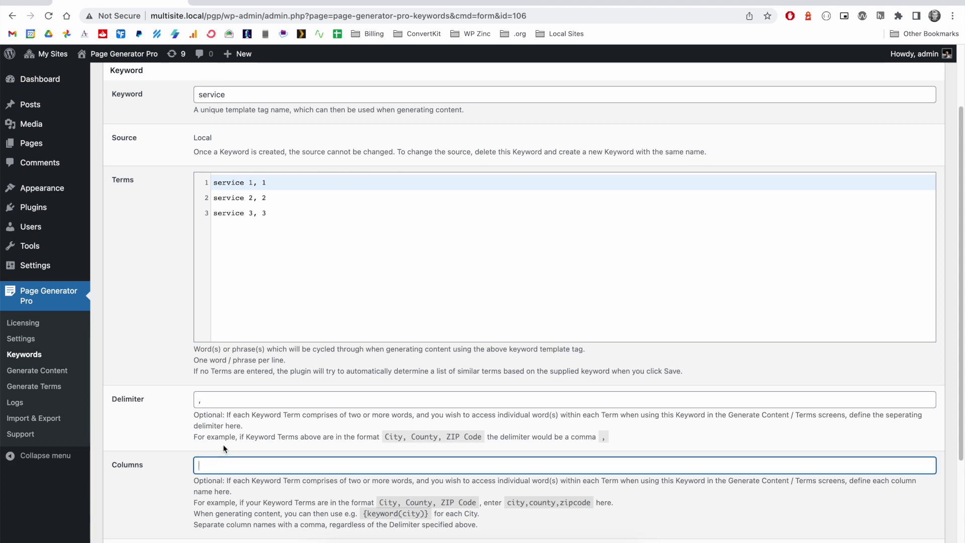
text(service_name,service)
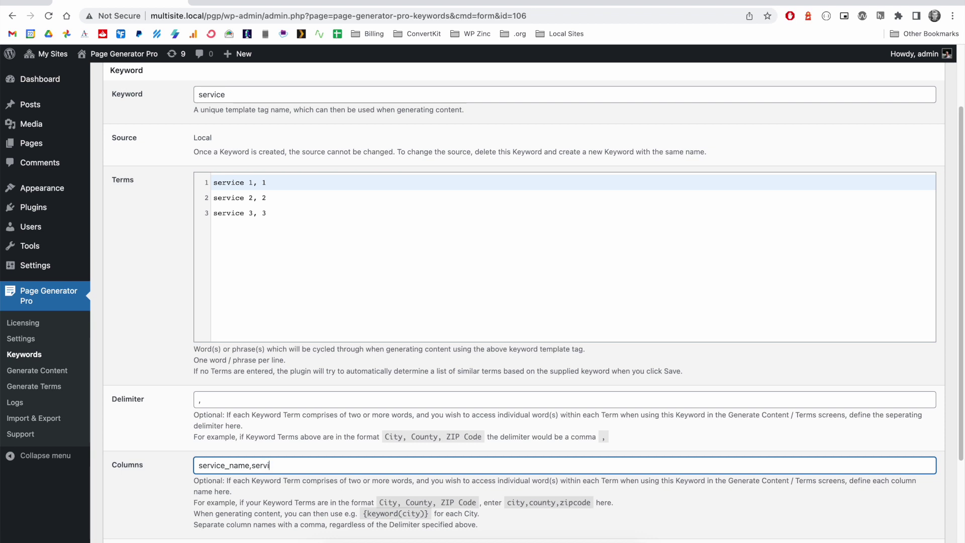
text(_number)
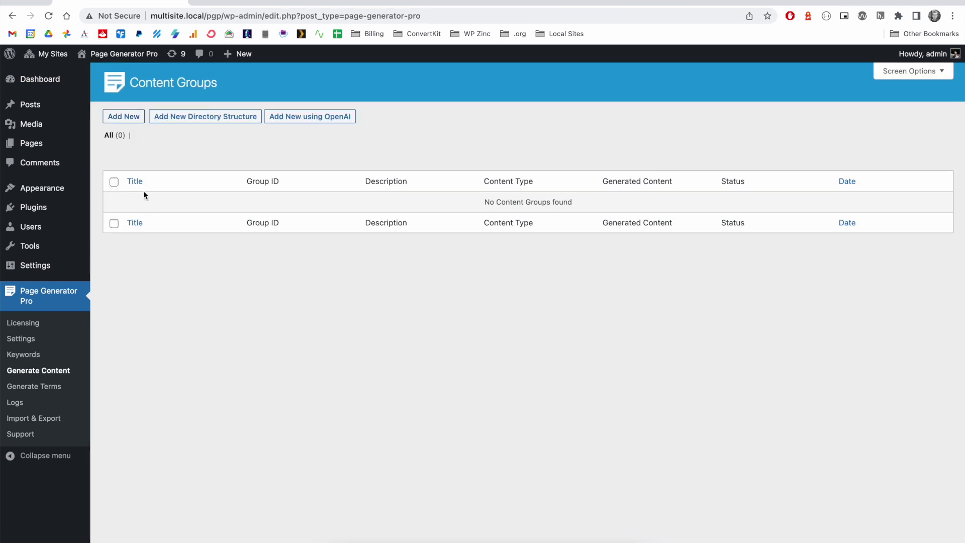
- In a new content group, use the service_name tag as title and service_number in the body
click(123, 116)
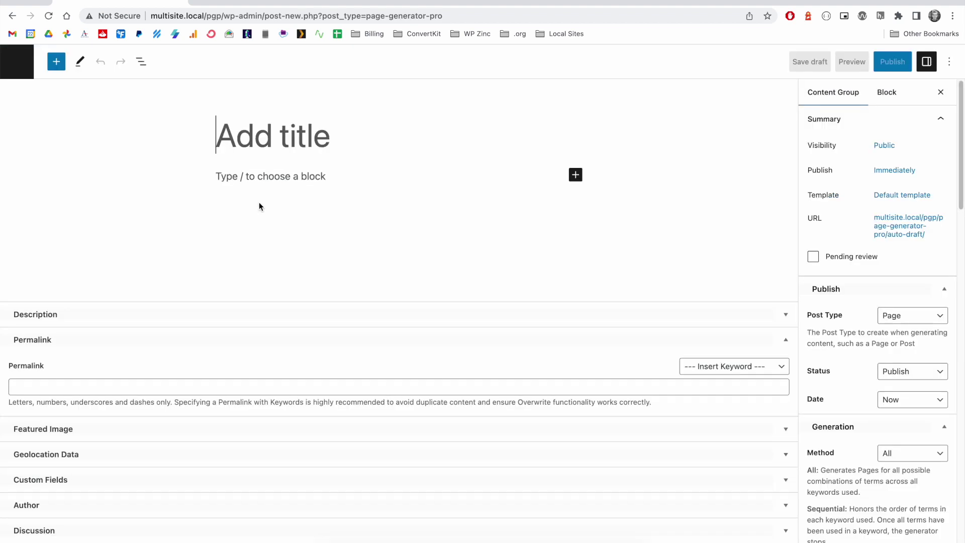
text({)
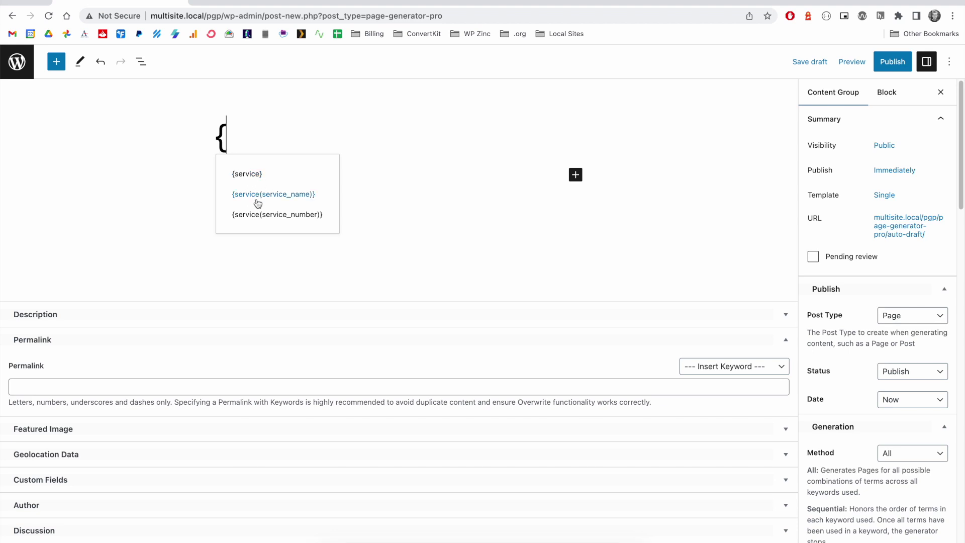
click(305, 199)
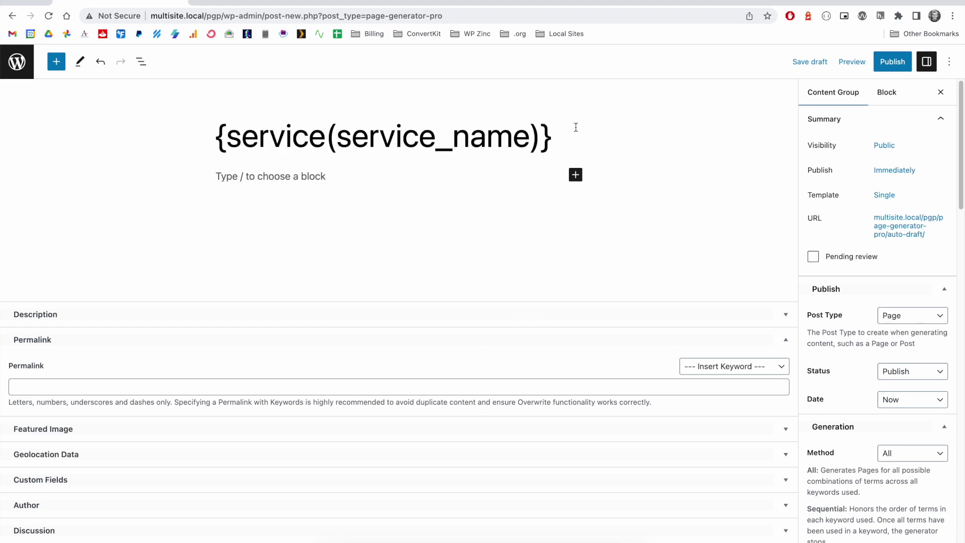
click(312, 171)
text({ser)
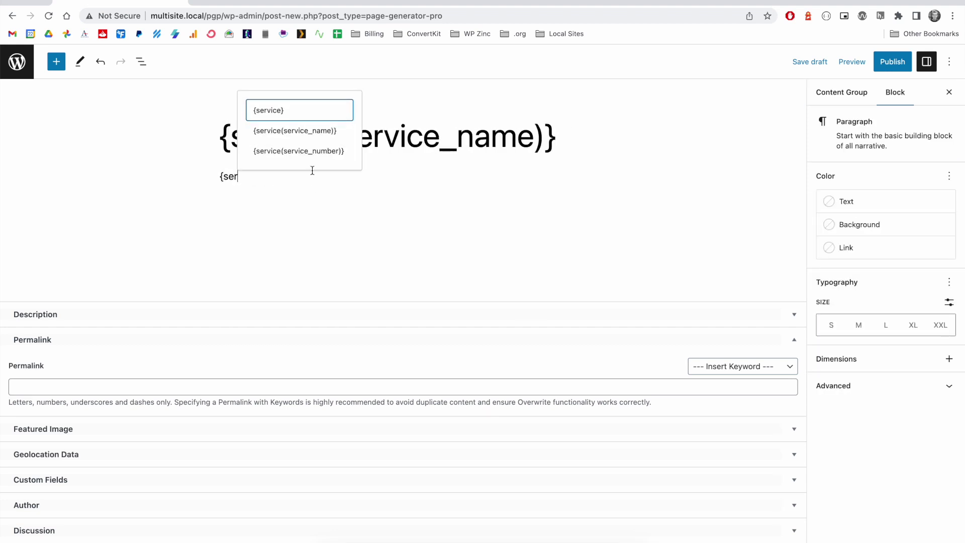
click(301, 153)
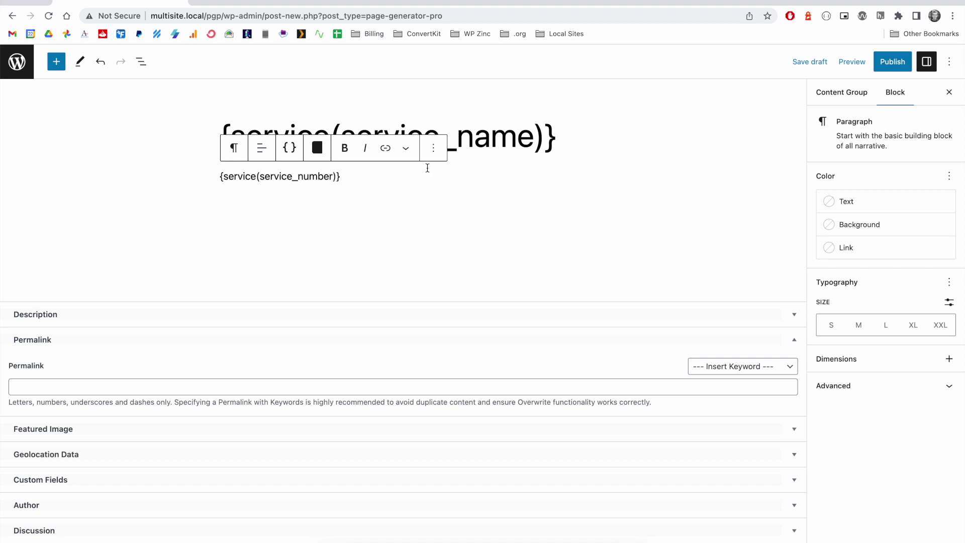
- Publish the content group and generate a test page showing service 1 and 1
click(893, 61)
scroll(955, 521, down, 15)
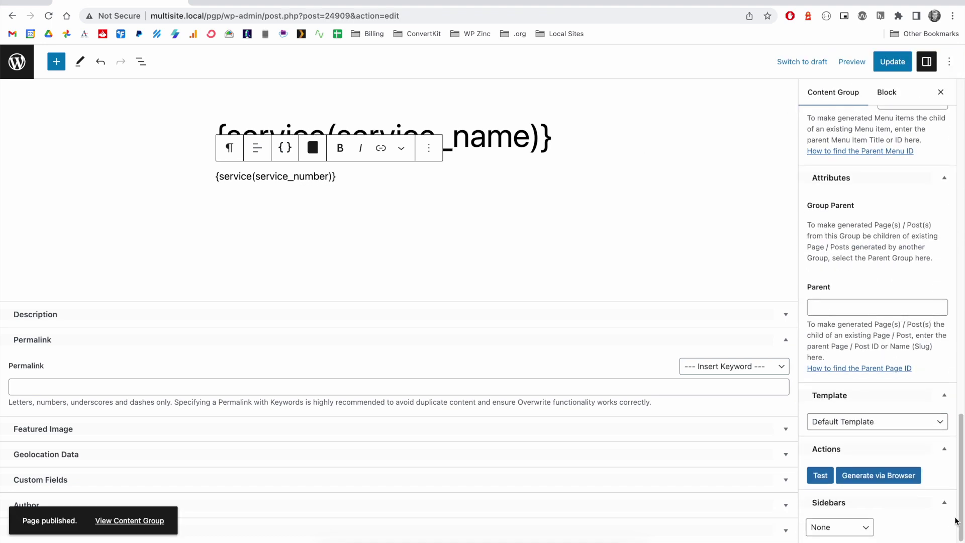
click(820, 475)
click(577, 88)
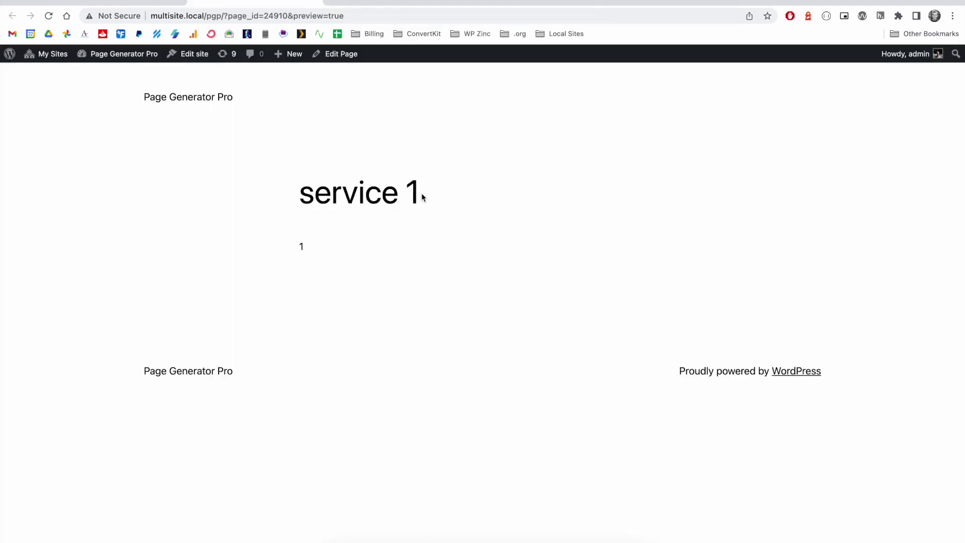
drag(423, 197, 299, 194)
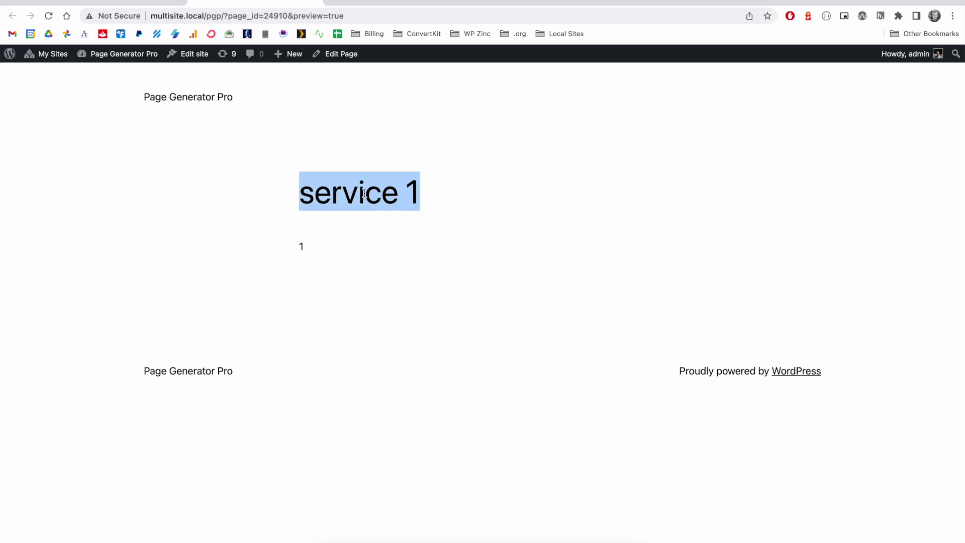
double_click(301, 246)
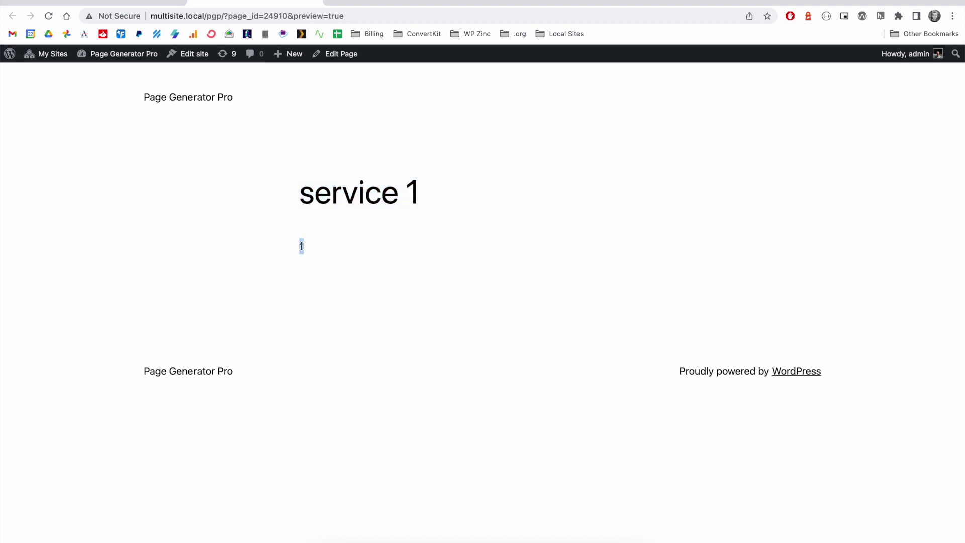
- Review the keyword Source options twice, leaving the source on Local
click(224, 223)
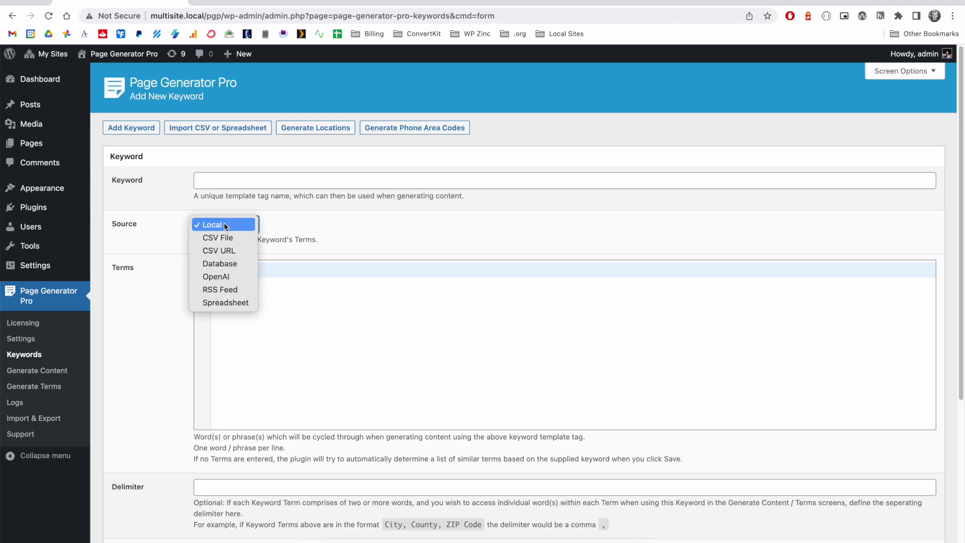
click(329, 222)
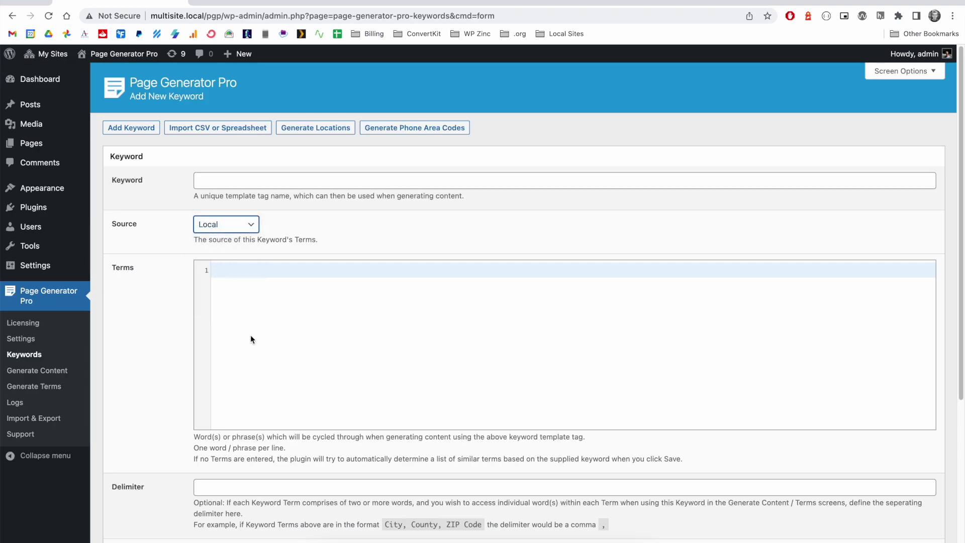
click(221, 225)
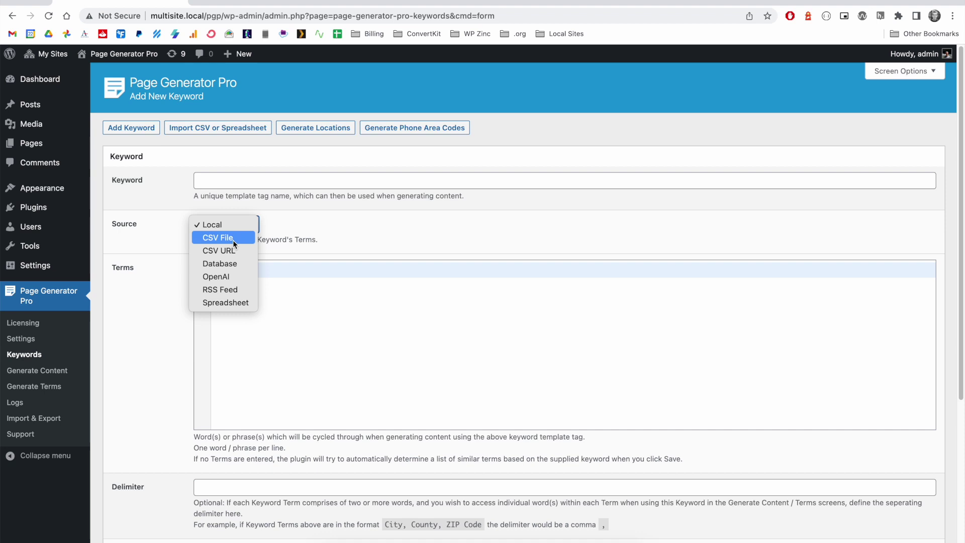
click(311, 236)
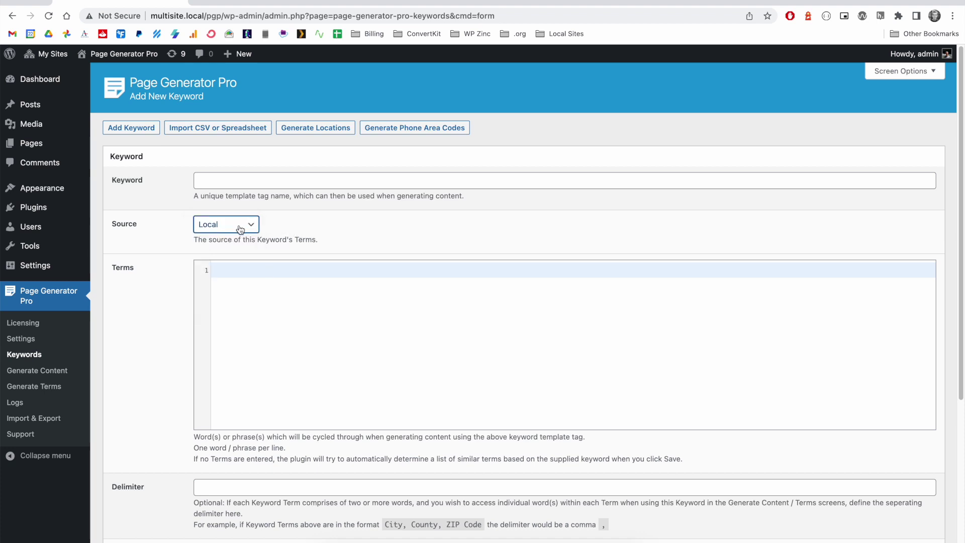
click(254, 186)
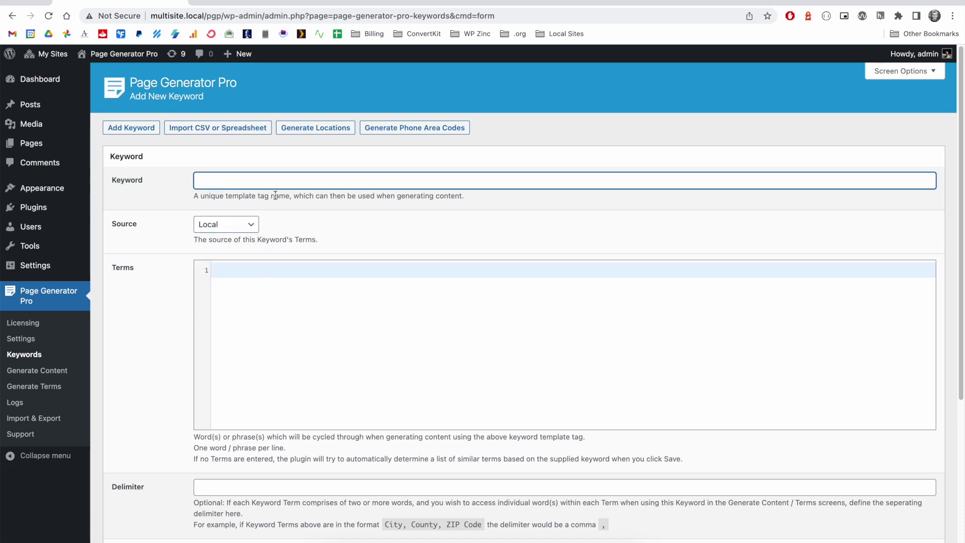
- Name the keyword csv_file and source its terms from location.csv in the Media Library
text(csv_file)
click(224, 222)
click(221, 237)
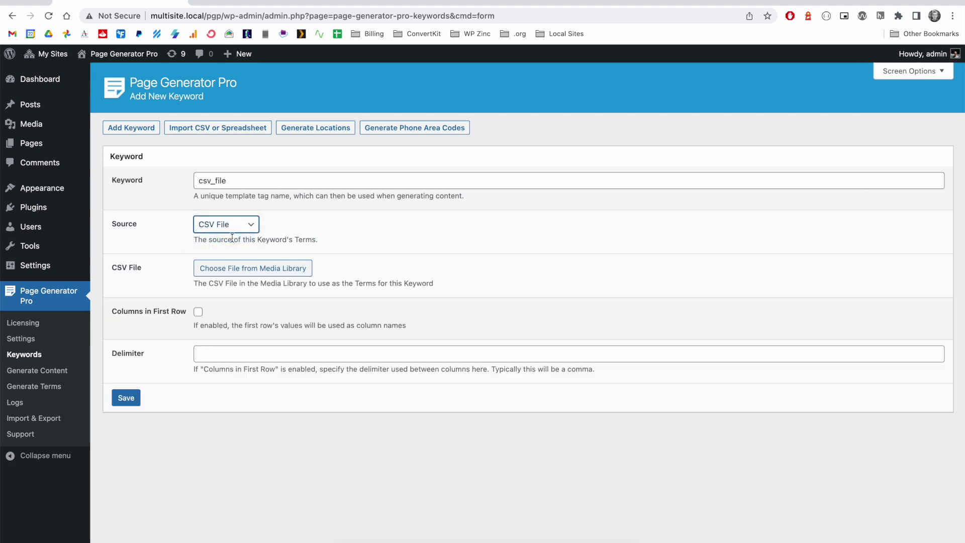
click(252, 273)
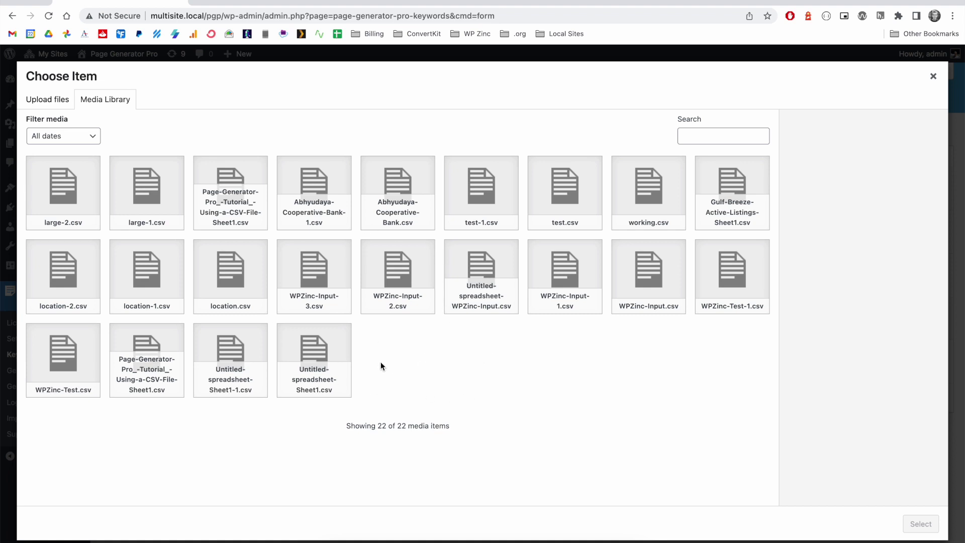
click(48, 100)
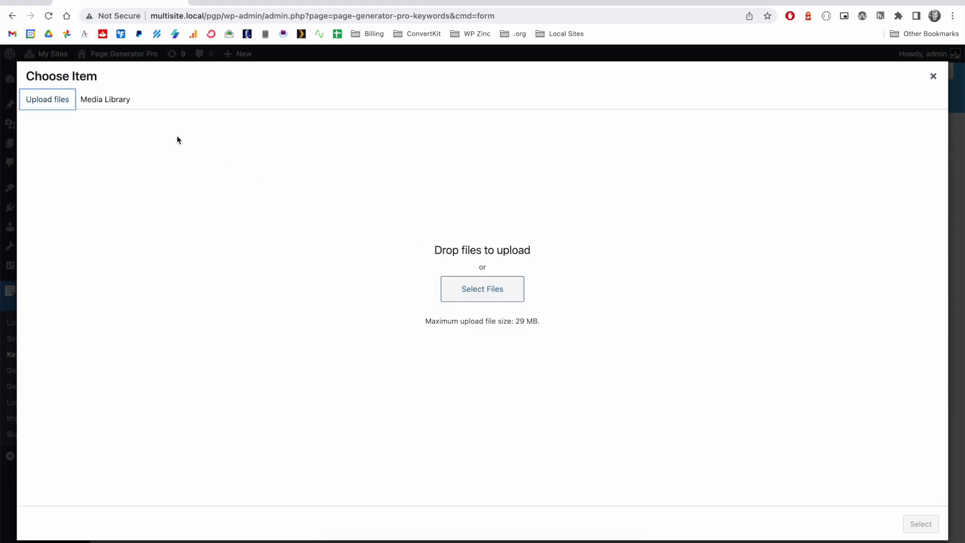
click(114, 102)
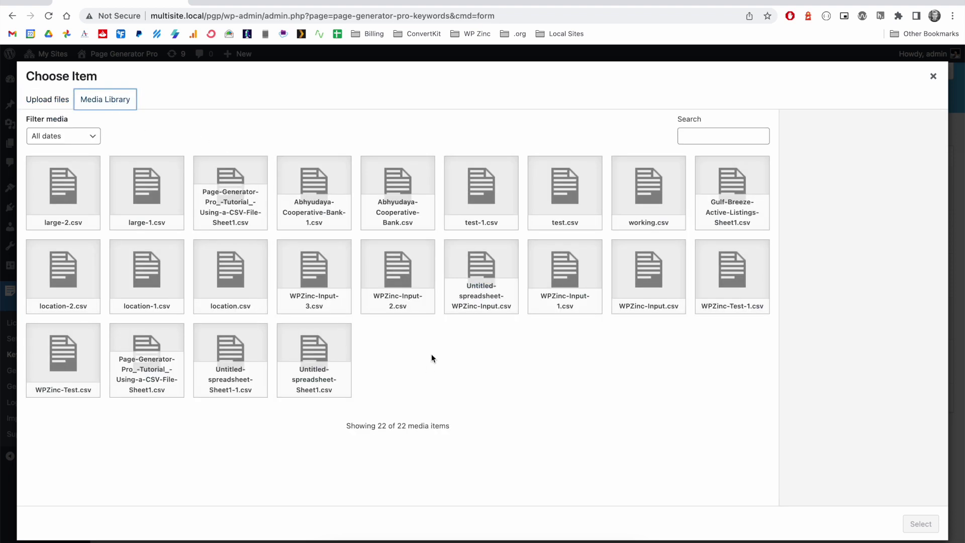
click(241, 280)
click(920, 525)
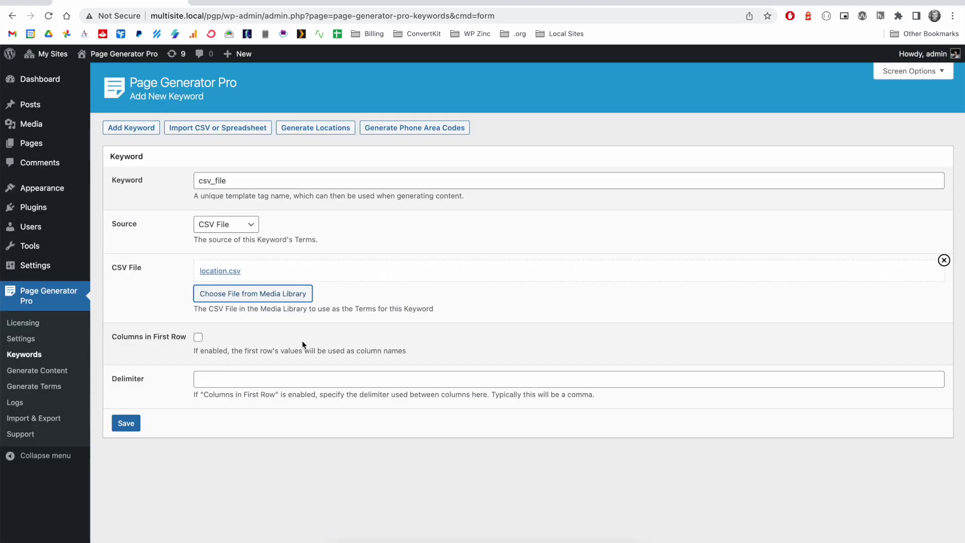
- Enable Columns in First Row, set a comma delimiter, and save the keyword
click(198, 337)
click(210, 376)
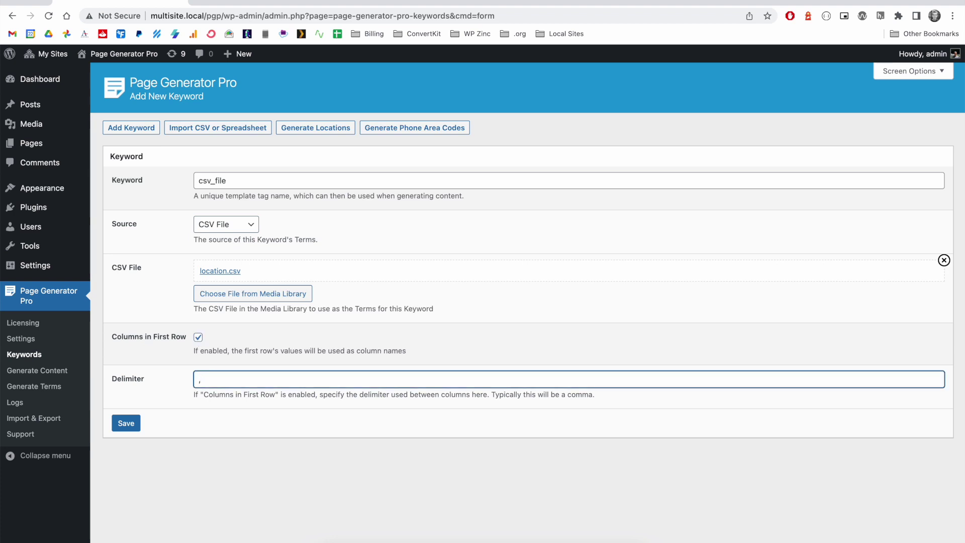
click(126, 423)
- Scroll through the imported location terms of the saved csv_file keyword
scroll(165, 360, down, 5)
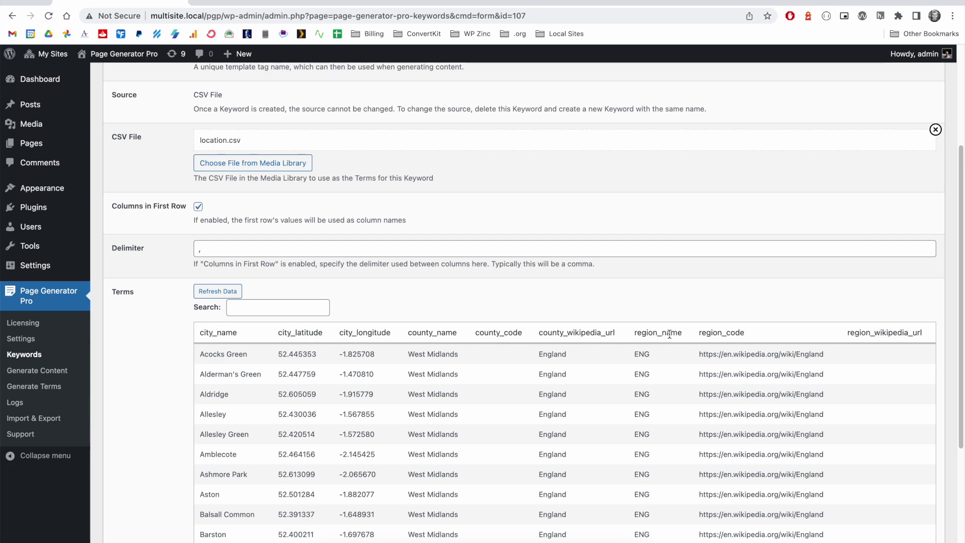
scroll(670, 334, down, 2)
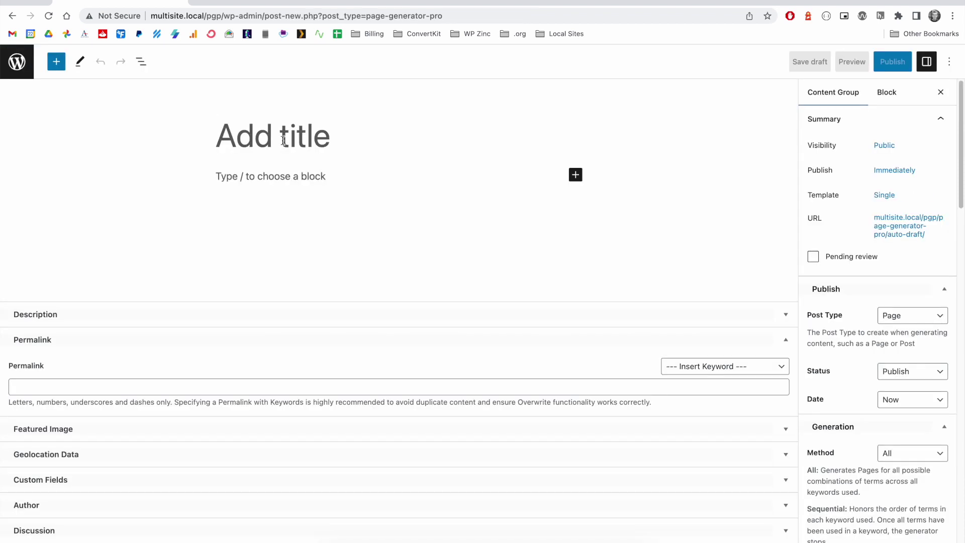
- Use {csv_file(city_name)} as title and '{csv_file(city_name)}, {csv_file(county_name)}' as body
text({)
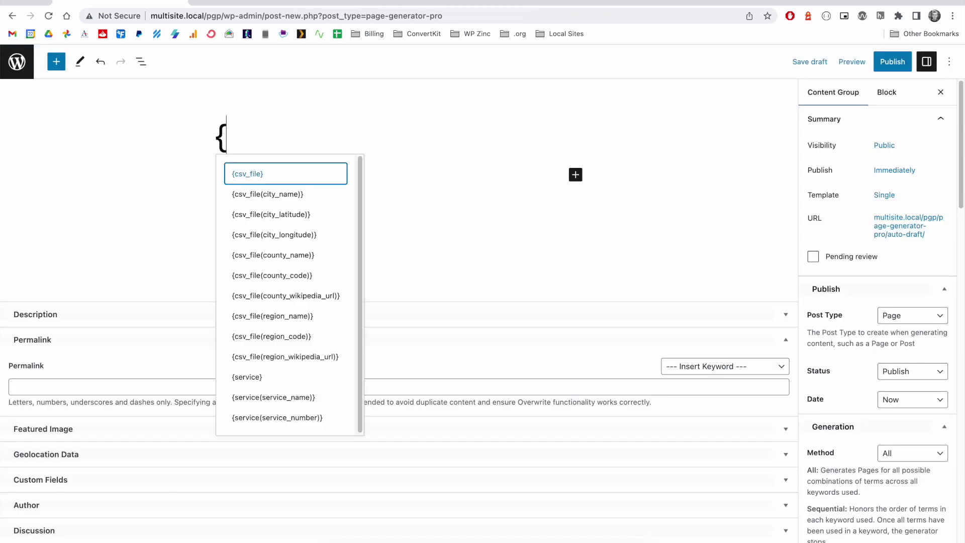
click(273, 200)
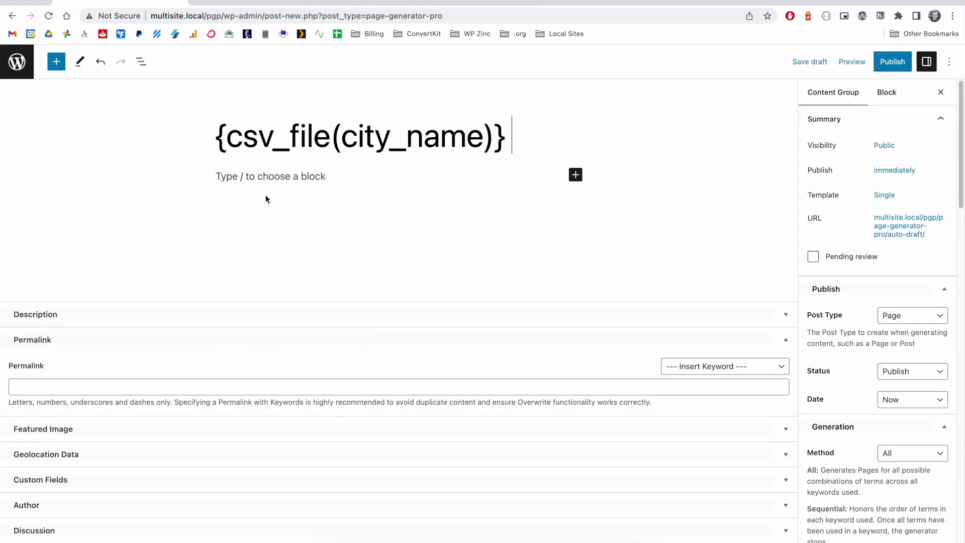
click(285, 174)
text({)
click(301, 224)
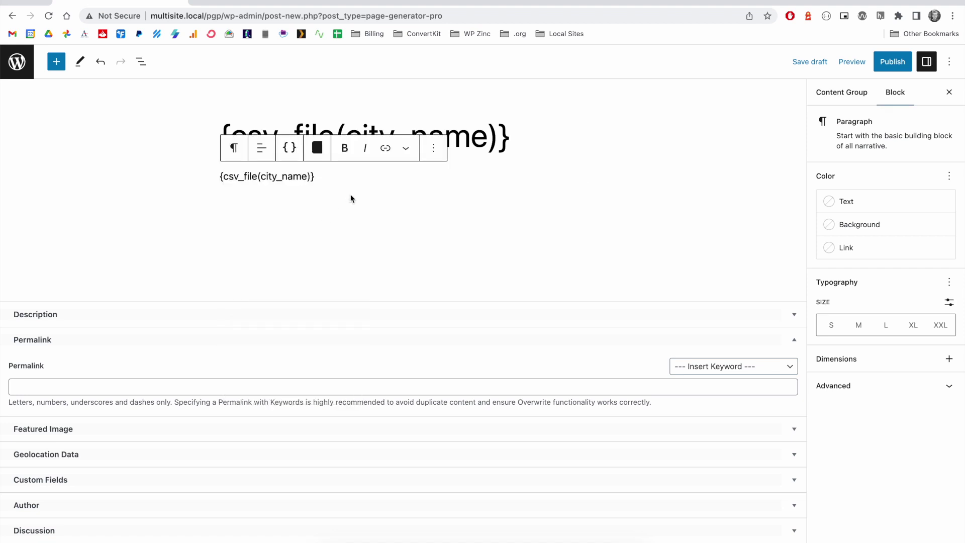
text(, {)
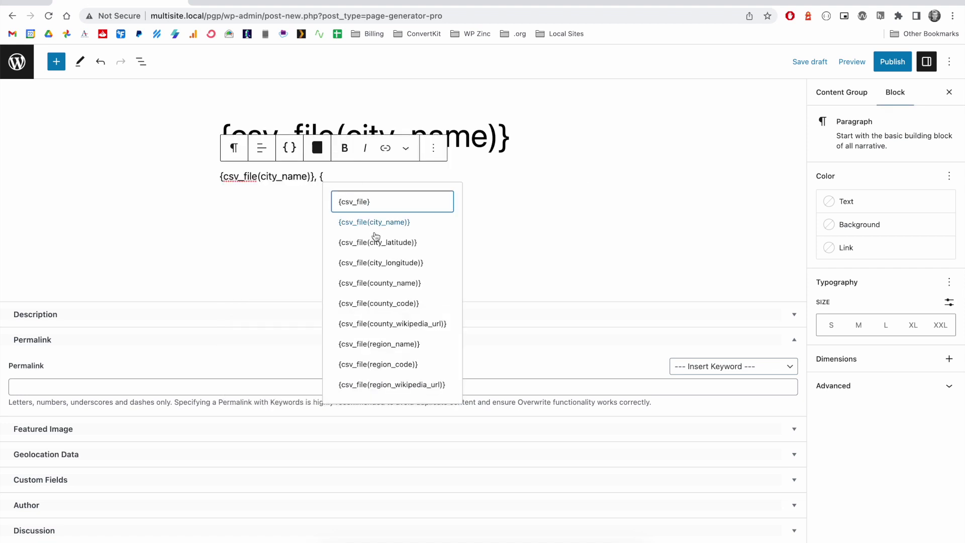
click(402, 284)
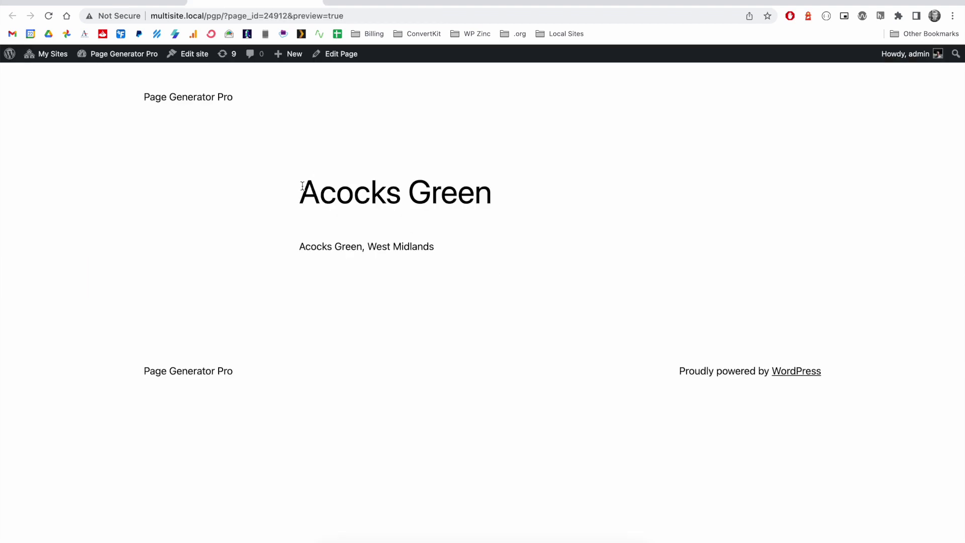
drag(301, 186, 485, 191)
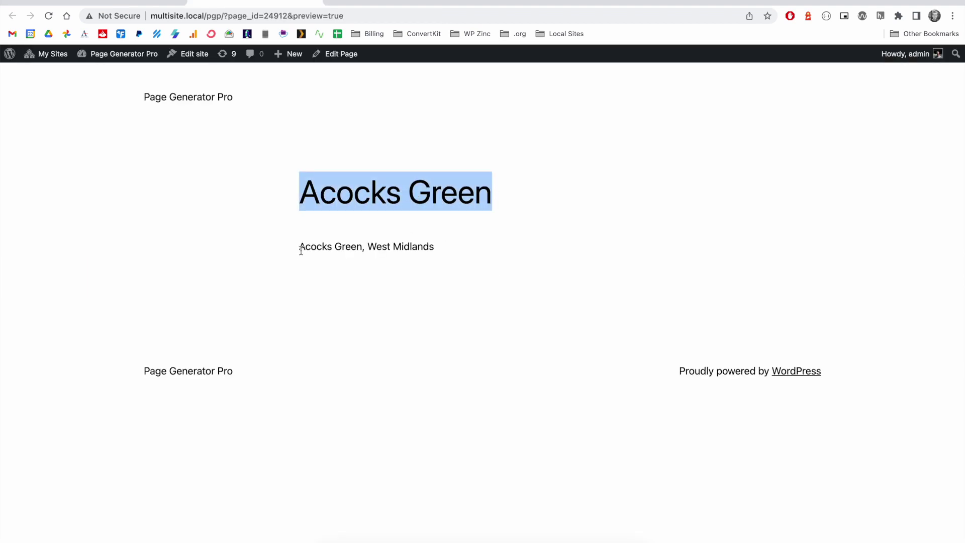
- Check the test page's 'Acocks Green, West Midlands' line, then return to the Add New Keyword form
drag(300, 246, 434, 248)
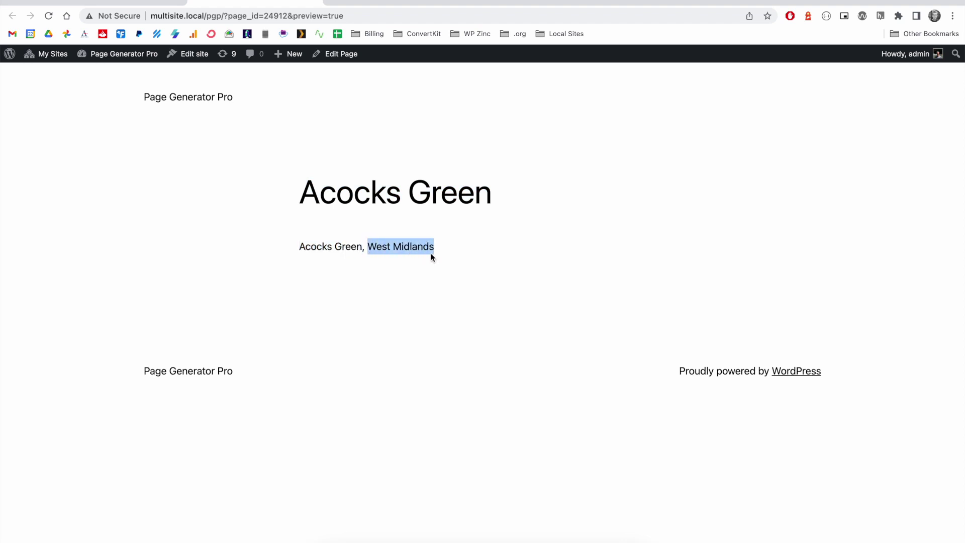
key(ctrl+shift+Tab)
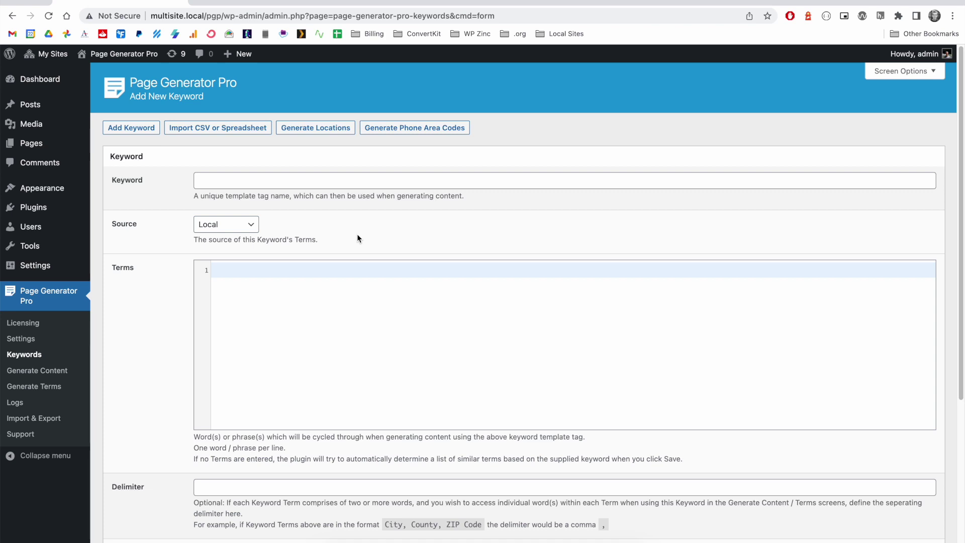
click(252, 224)
- Choose CSV URL as the keyword source, then switch to the city and county Google Sheet
click(239, 253)
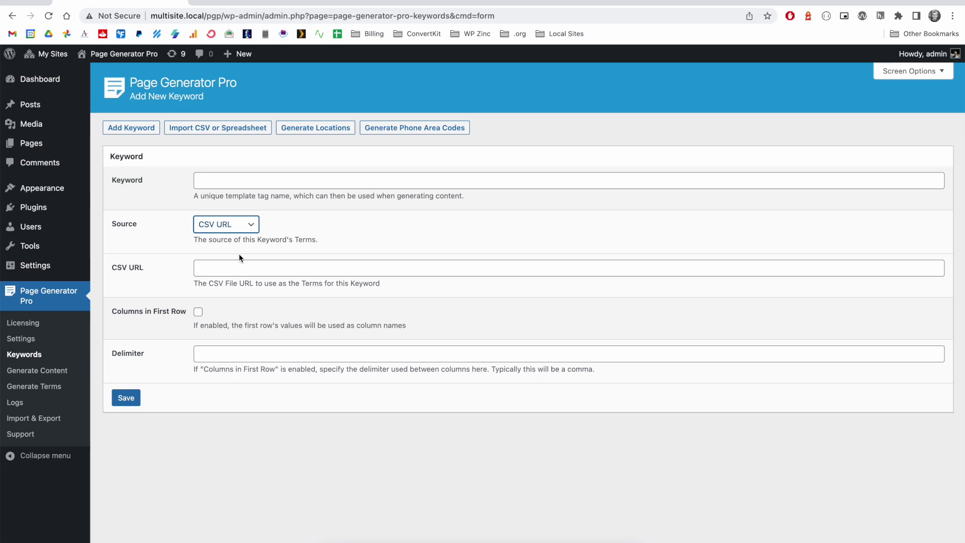
key(ctrl+Tab)
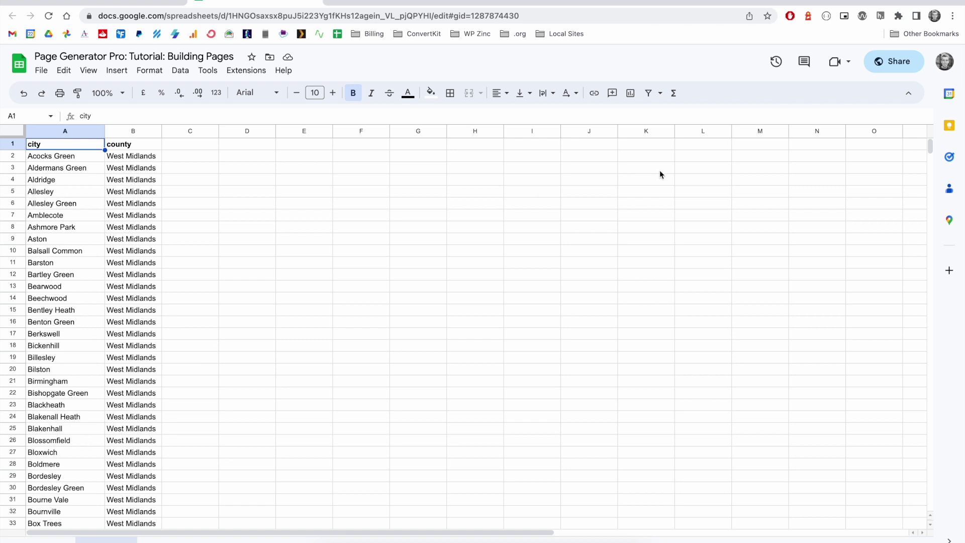
- Copy the sheet's 'Anyone with the link' share link and enter csv_url as the keyword name
click(902, 63)
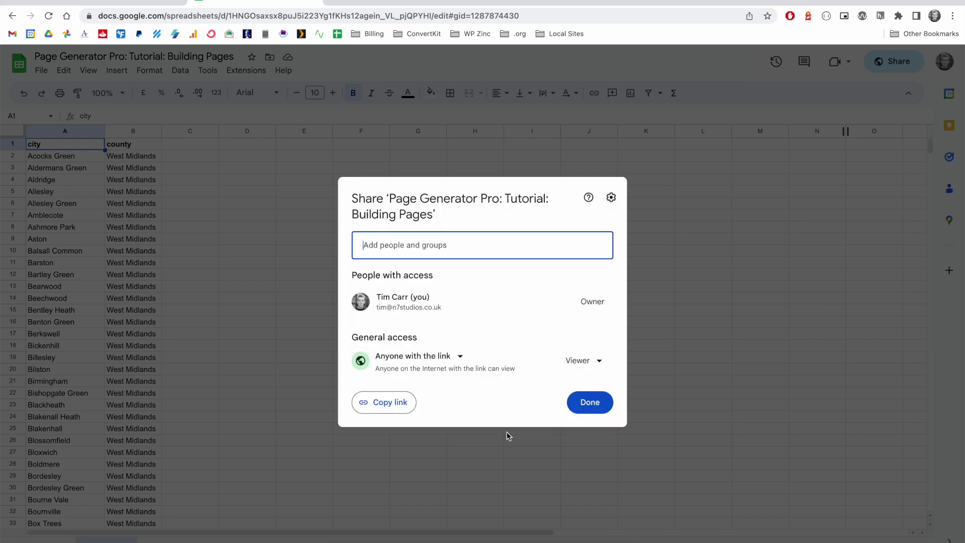
click(445, 358)
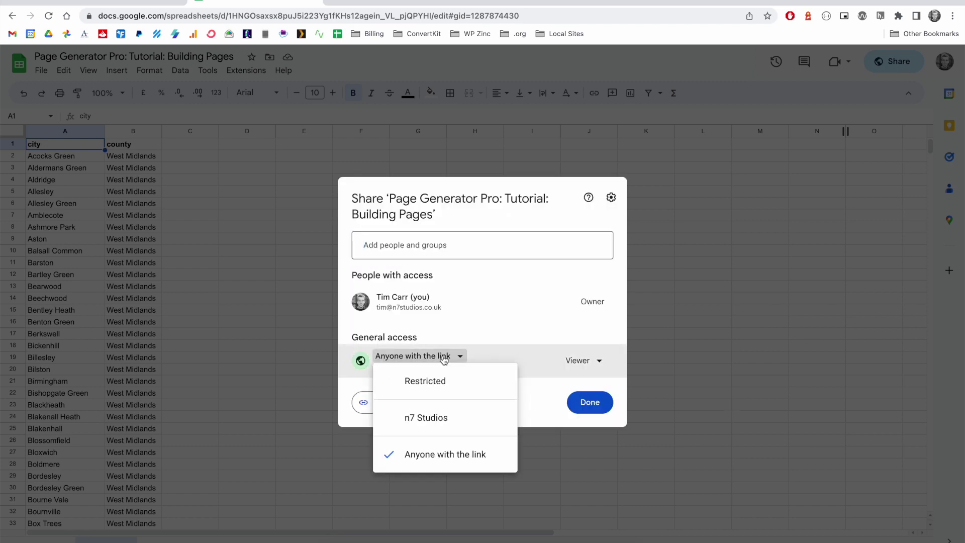
click(450, 456)
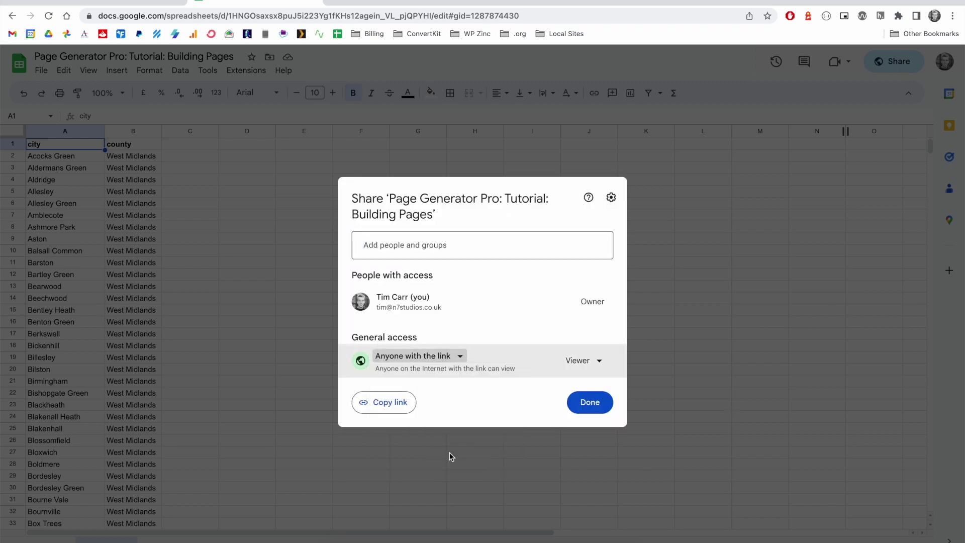
click(392, 404)
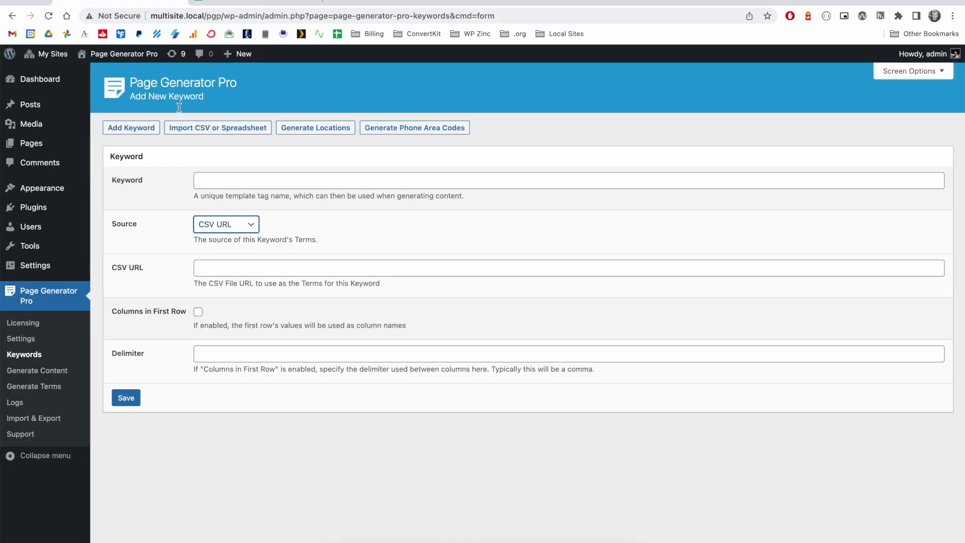
click(205, 178)
text(csv_url)
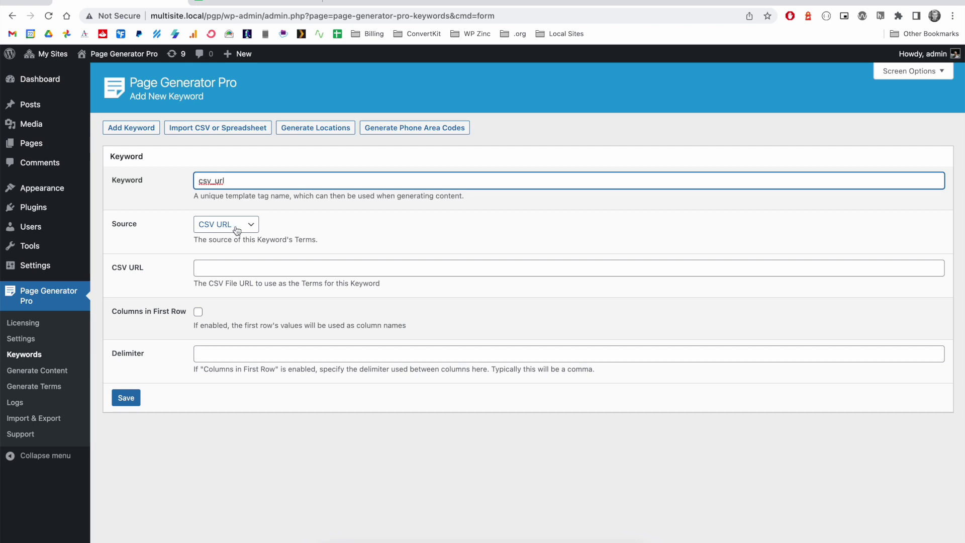
- Paste the sheet link as the CSV URL, use first-row column names and a comma delimiter, then save
click(220, 271)
key(ctrl+v)
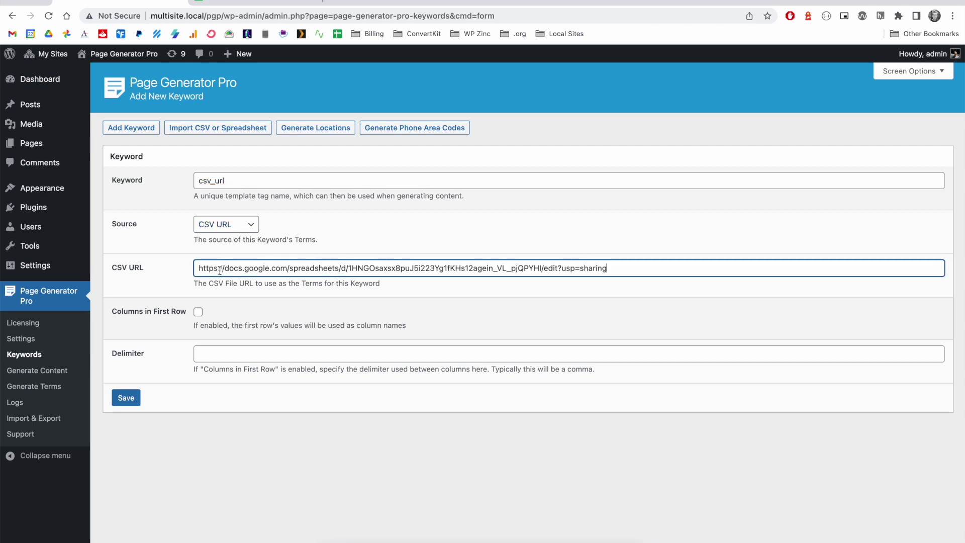
click(81, 4)
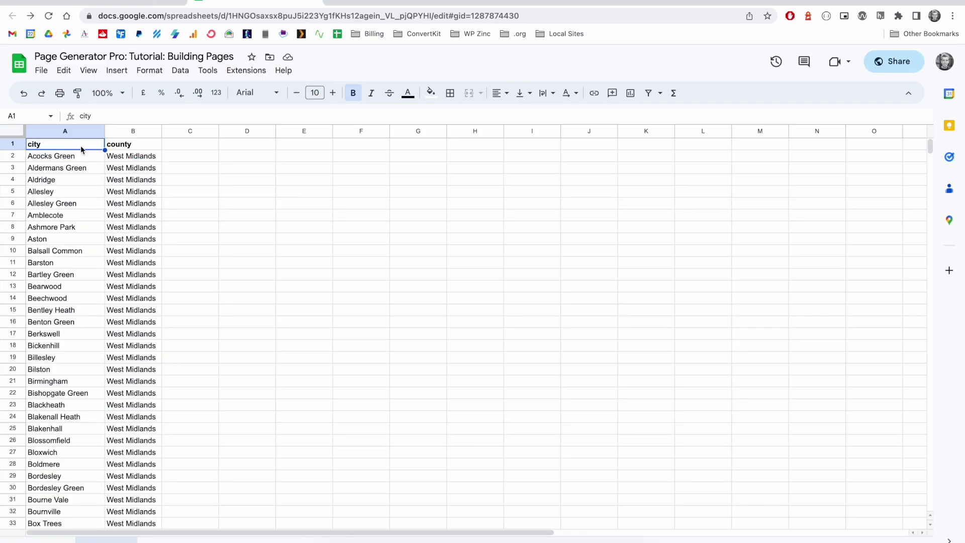
click(129, 4)
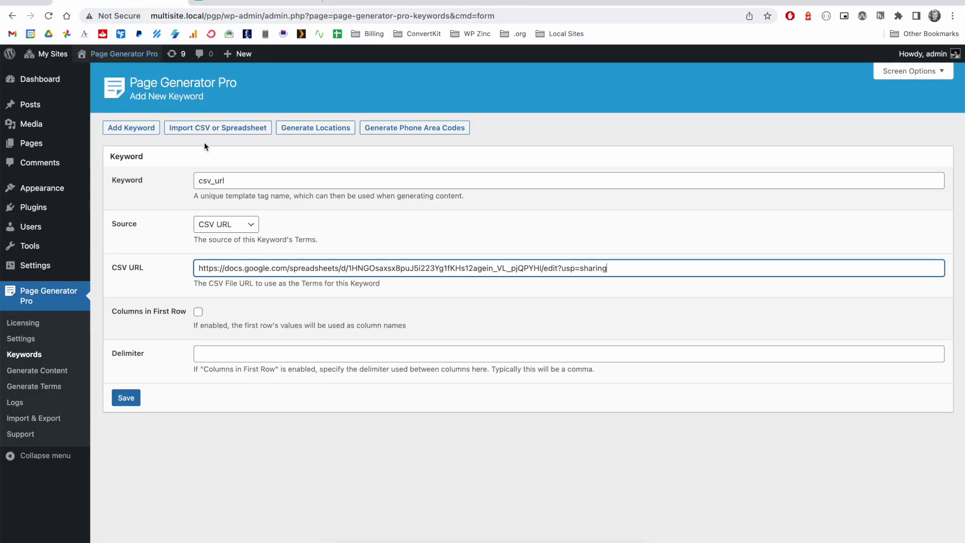
click(198, 312)
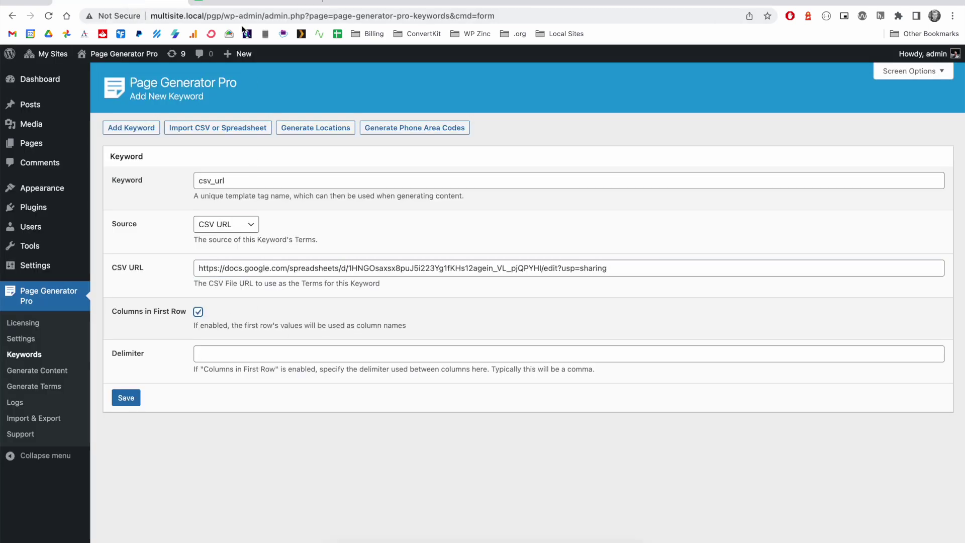
click(221, 352)
text(,)
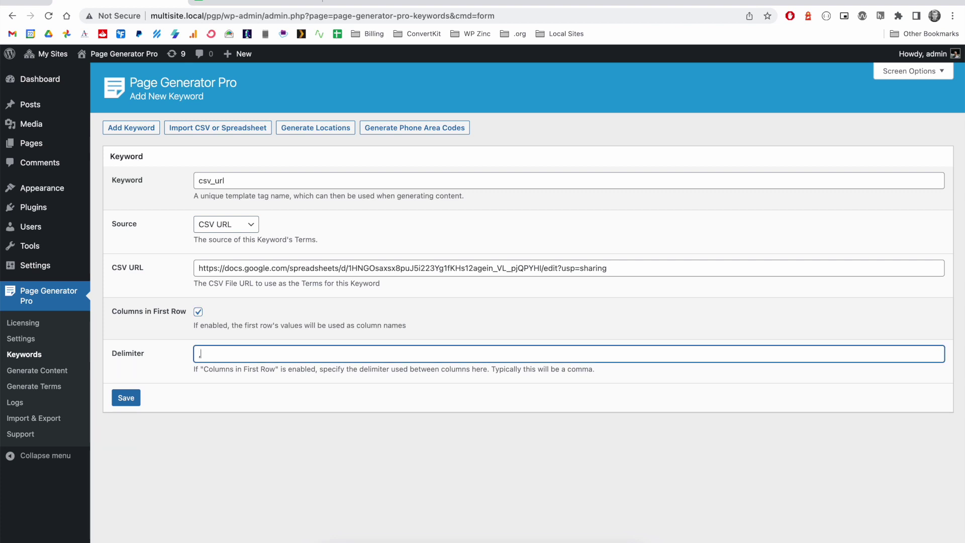
key(Tab)
key(Return)
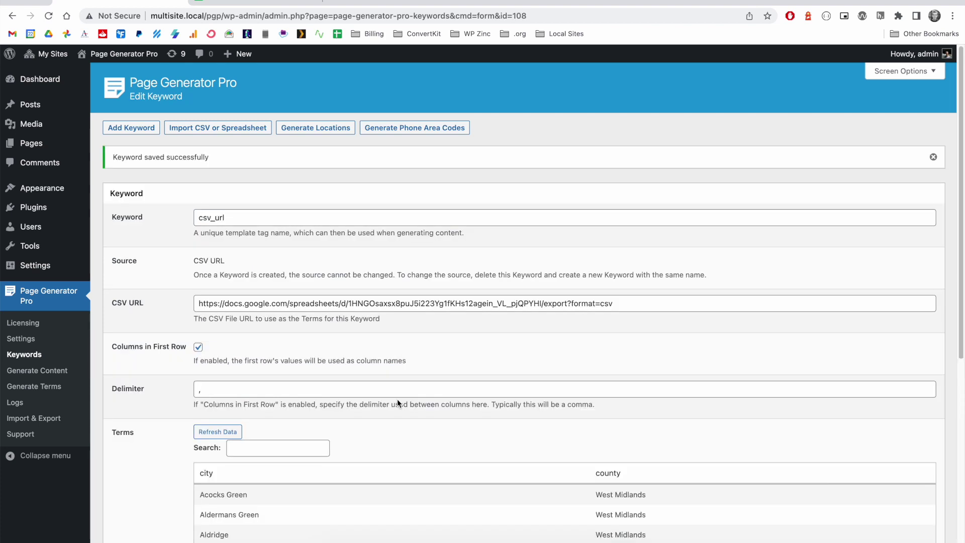
- Page through the csv_url terms and search them for 'acocks'
scroll(397, 401, down, 3)
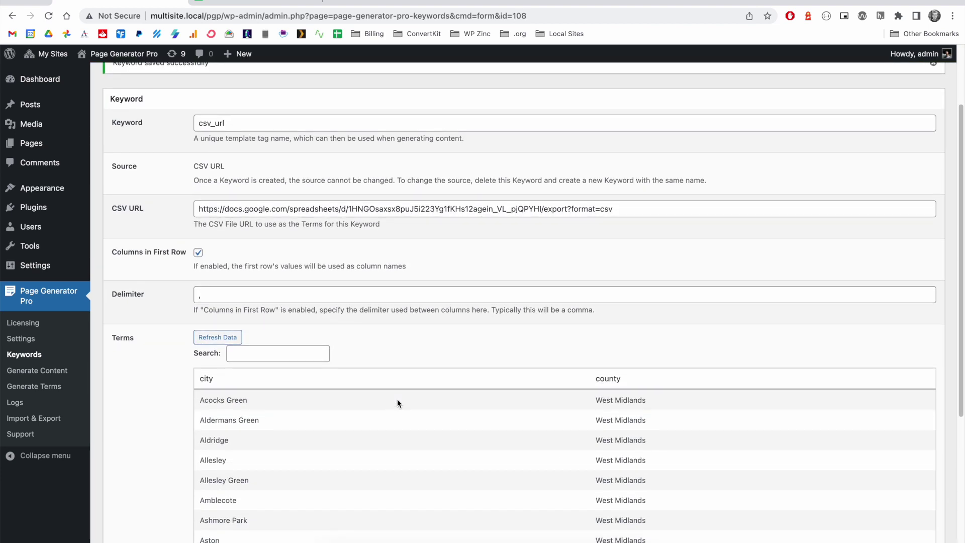
scroll(397, 399, down, 1)
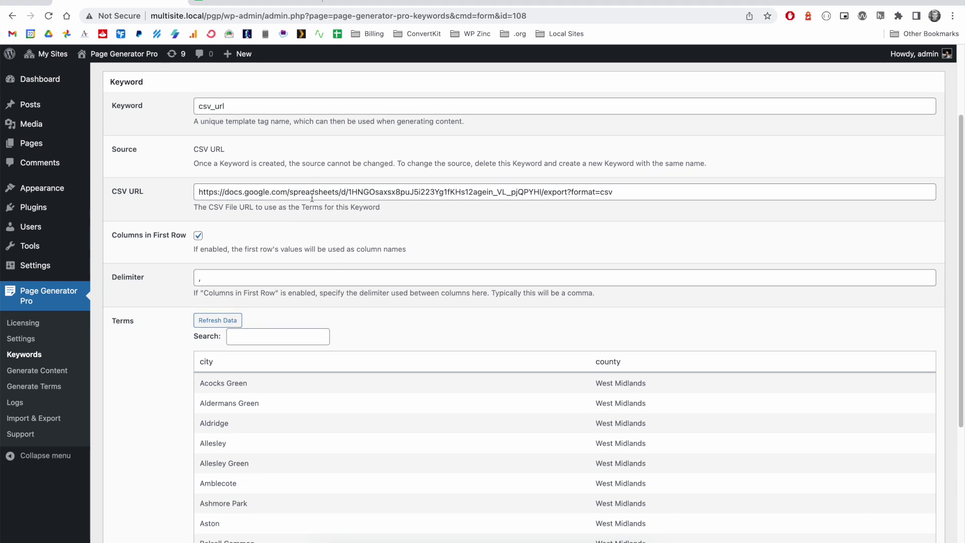
scroll(287, 290, down, 3)
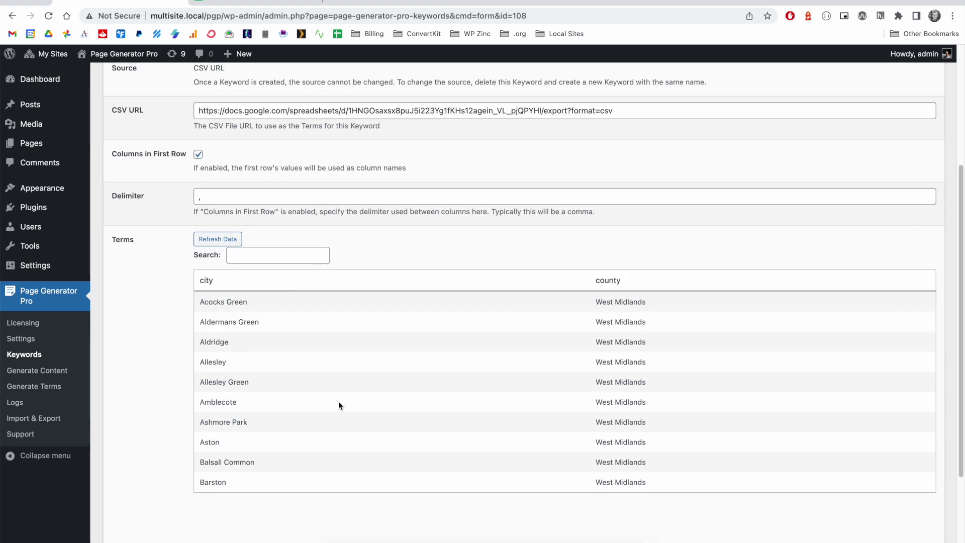
scroll(338, 401, down, 3)
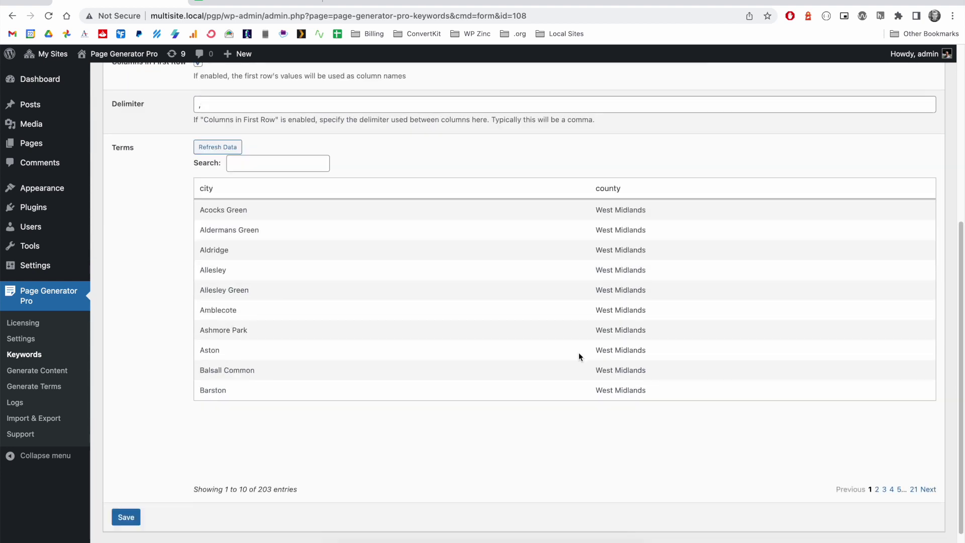
click(928, 491)
click(928, 491)
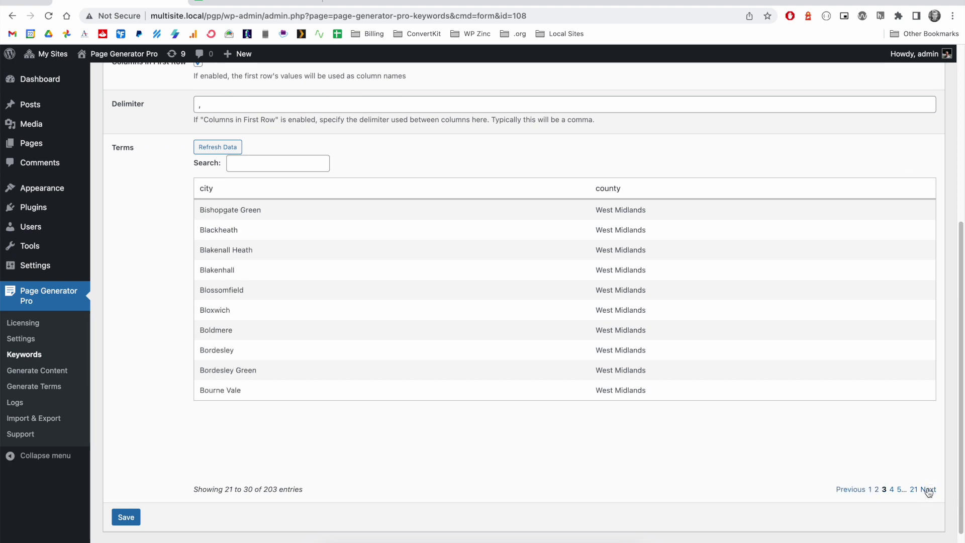
click(928, 491)
click(914, 490)
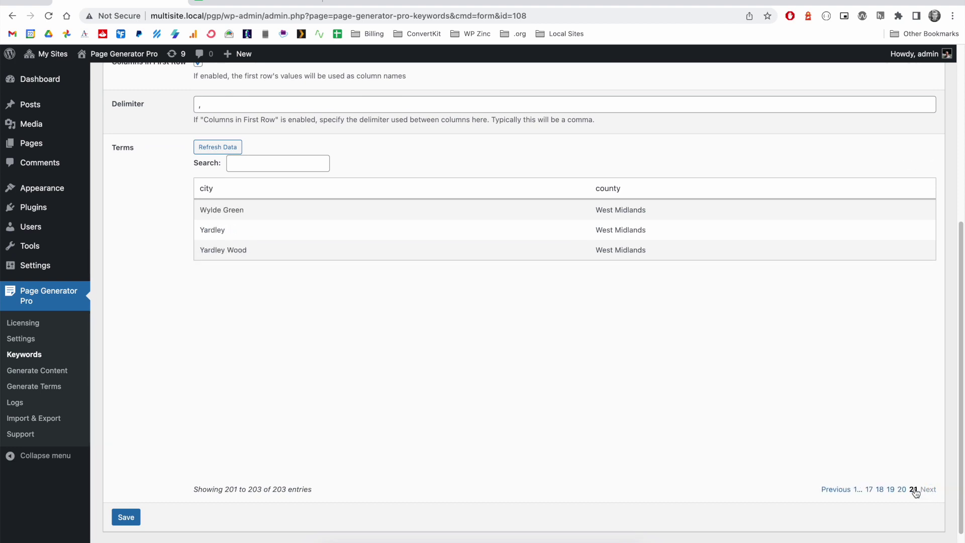
click(857, 490)
click(296, 163)
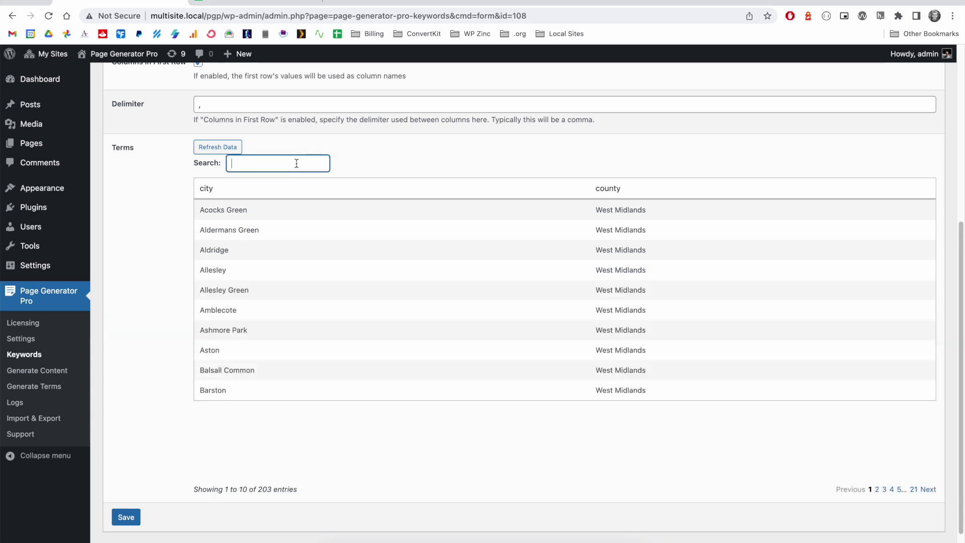
text(acocks)
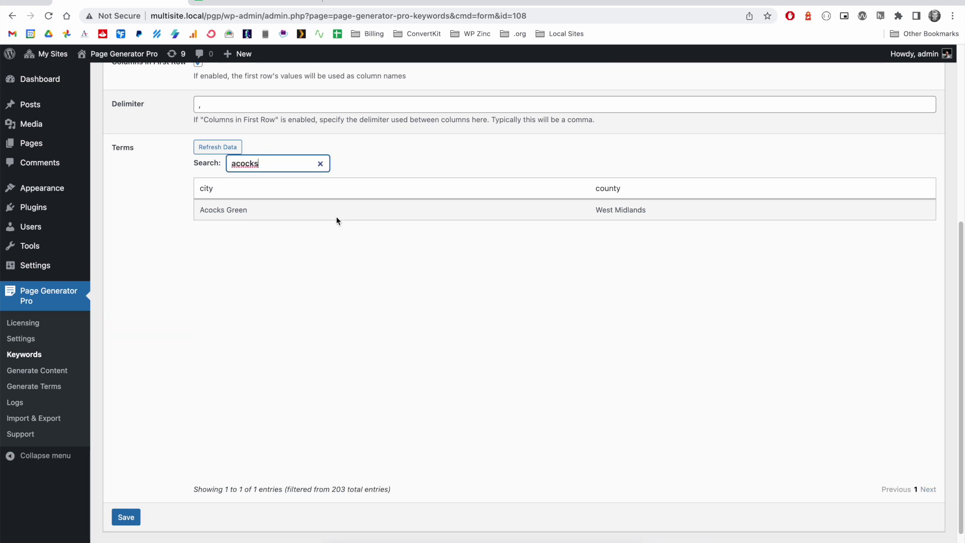
- Delete row 2, Acocks Green, from the Google Sheet
key(ctrl+Tab)
click(81, 184)
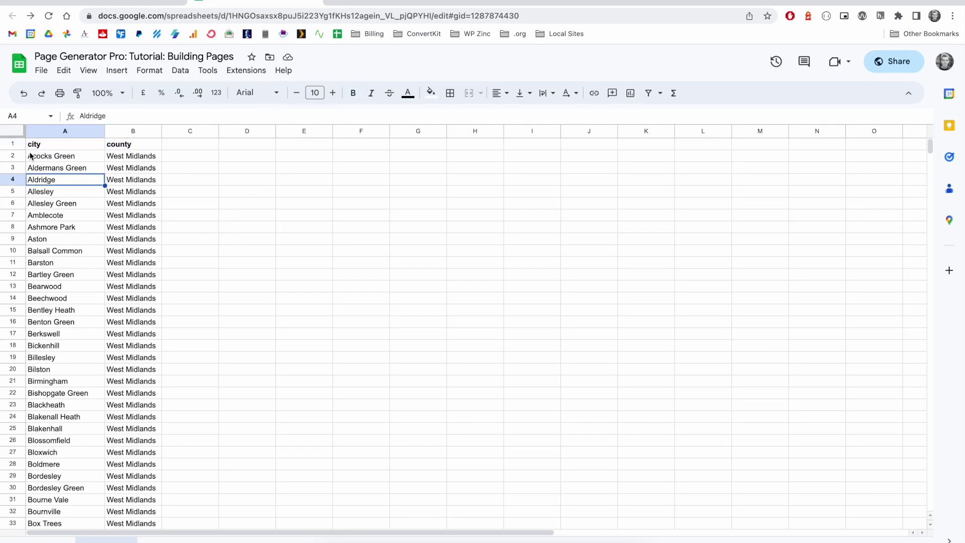
click(18, 156)
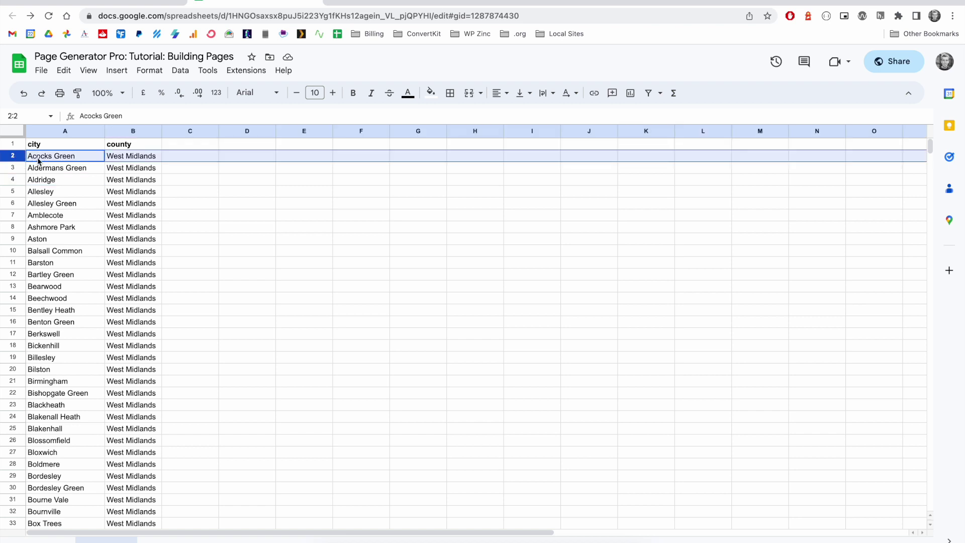
click(64, 71)
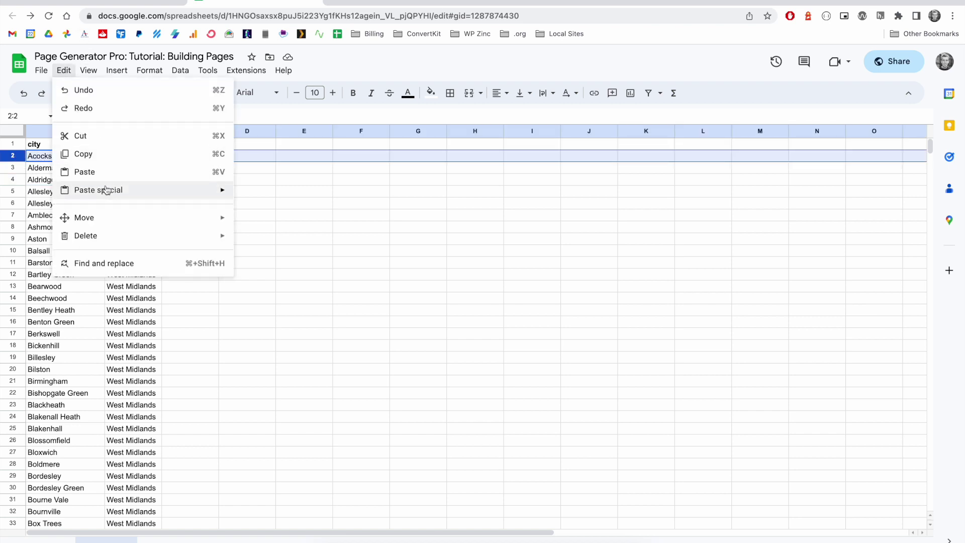
click(272, 251)
- Refresh the csv_url keyword's terms from the updated sheet
click(121, 3)
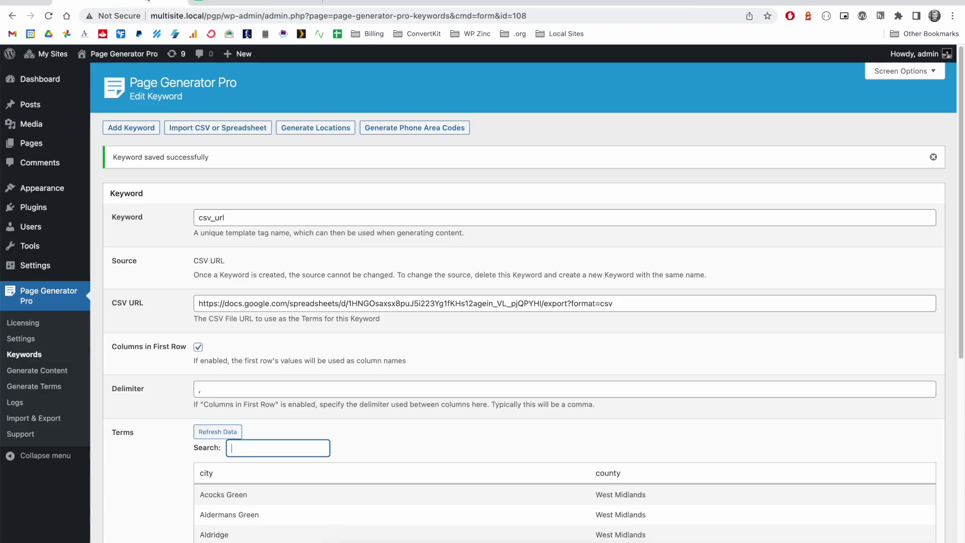
click(223, 396)
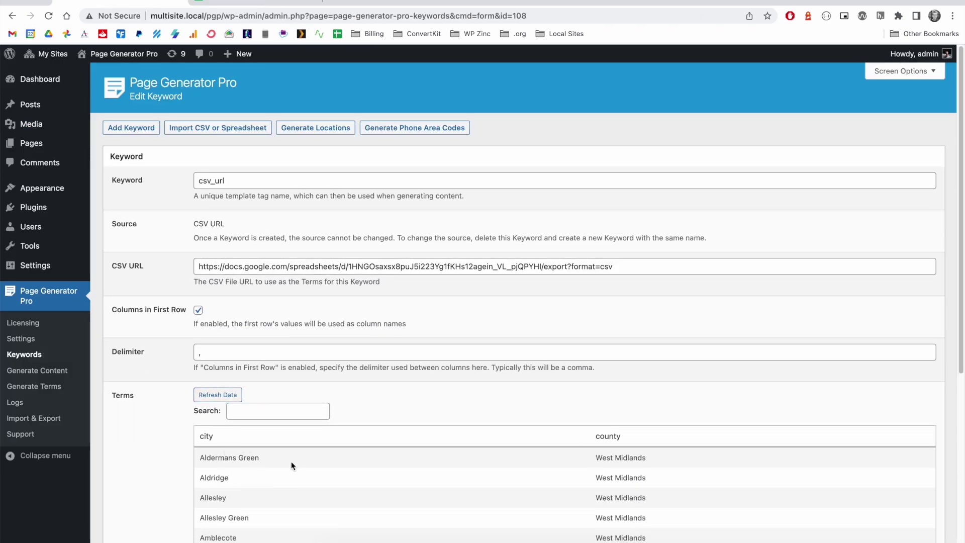
click(266, 4)
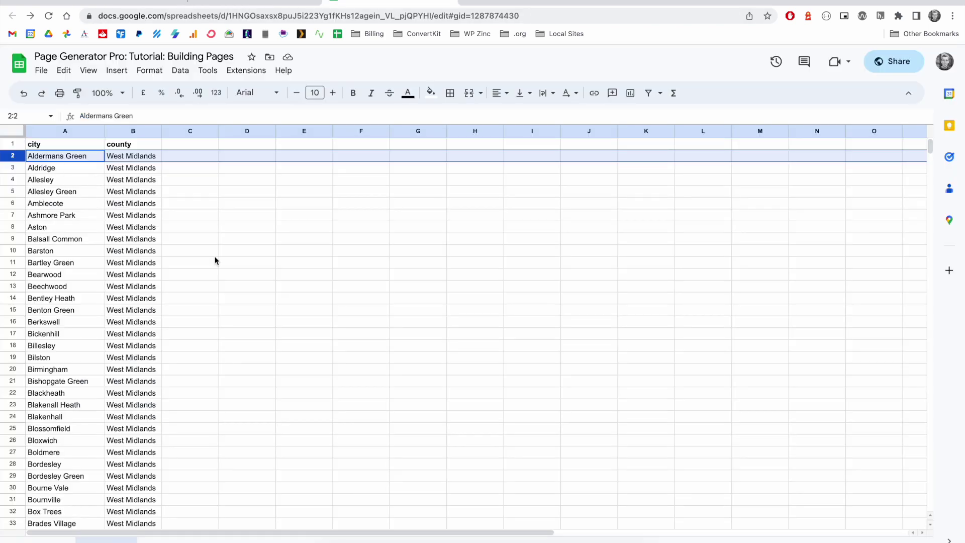
- Undo the deletion so Acocks Green returns as row 2, selecting A2:B2 to confirm
key(super+z)
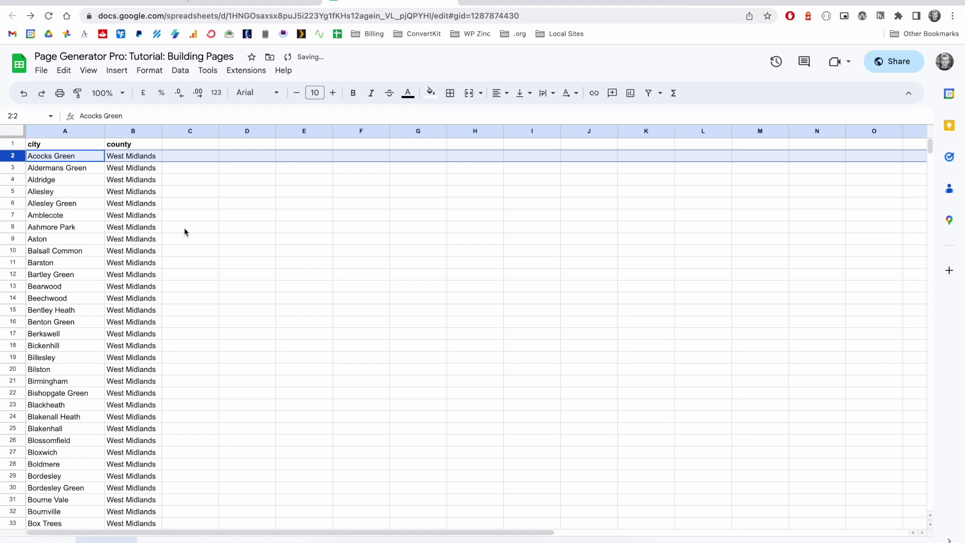
drag(92, 156, 120, 161)
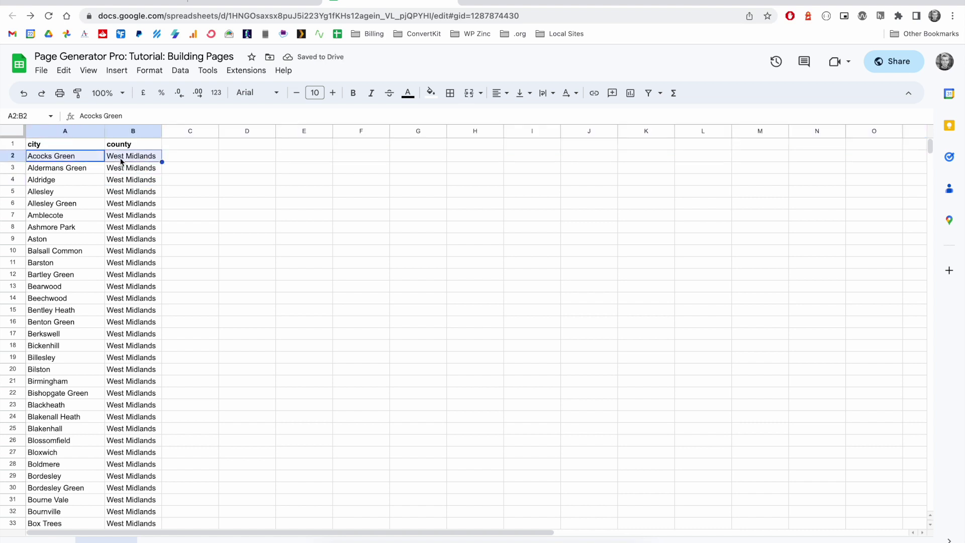
click(133, 6)
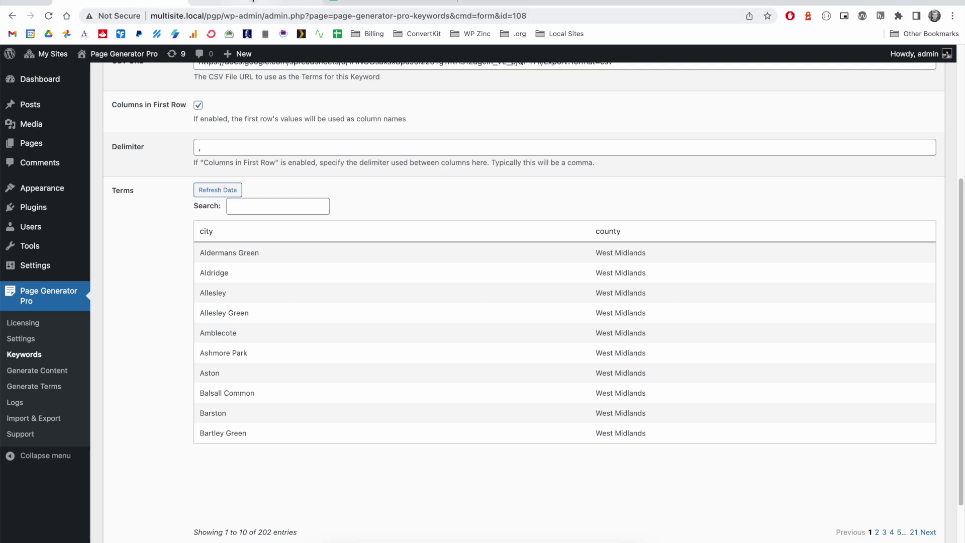
- Clear the {csv_url(city)} group's generated content and generate a test page preview
click(34, 372)
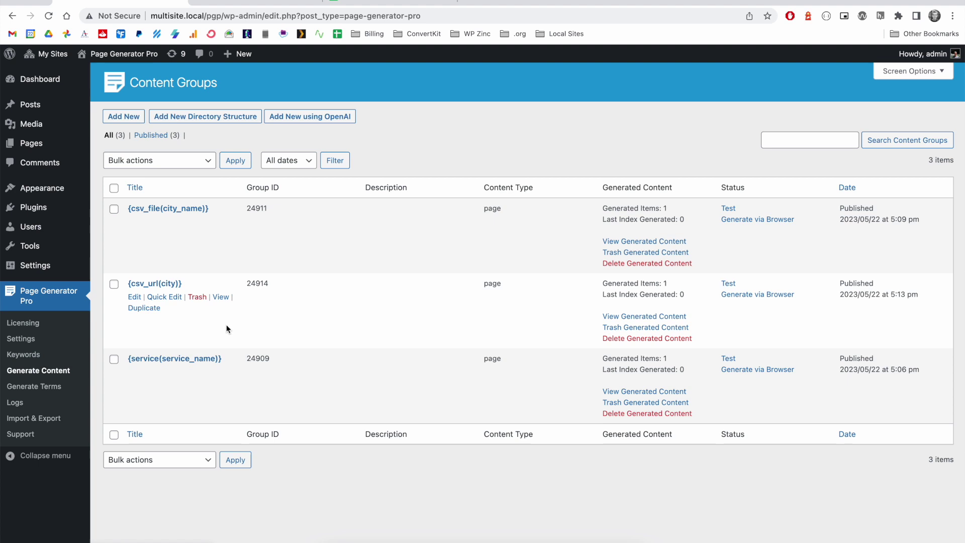
click(172, 285)
click(893, 479)
click(581, 104)
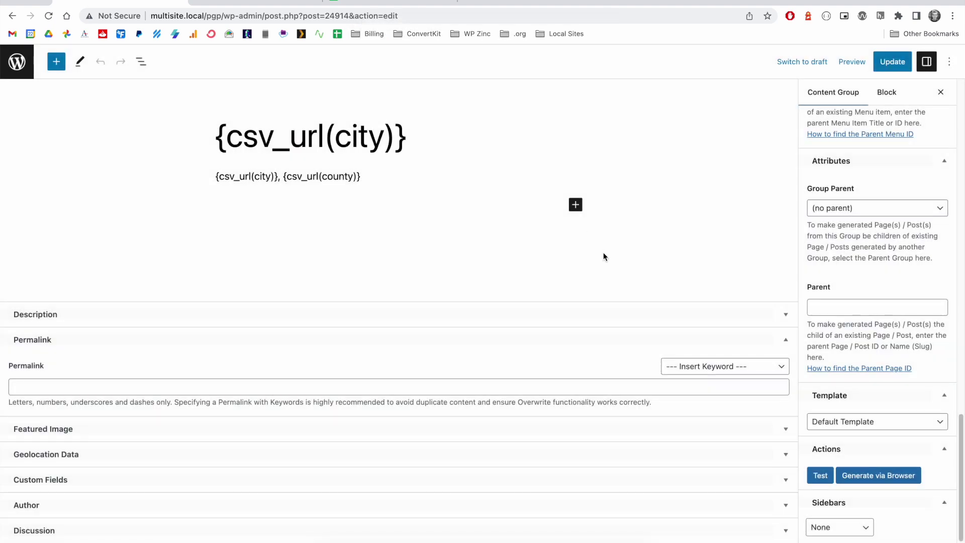
click(819, 478)
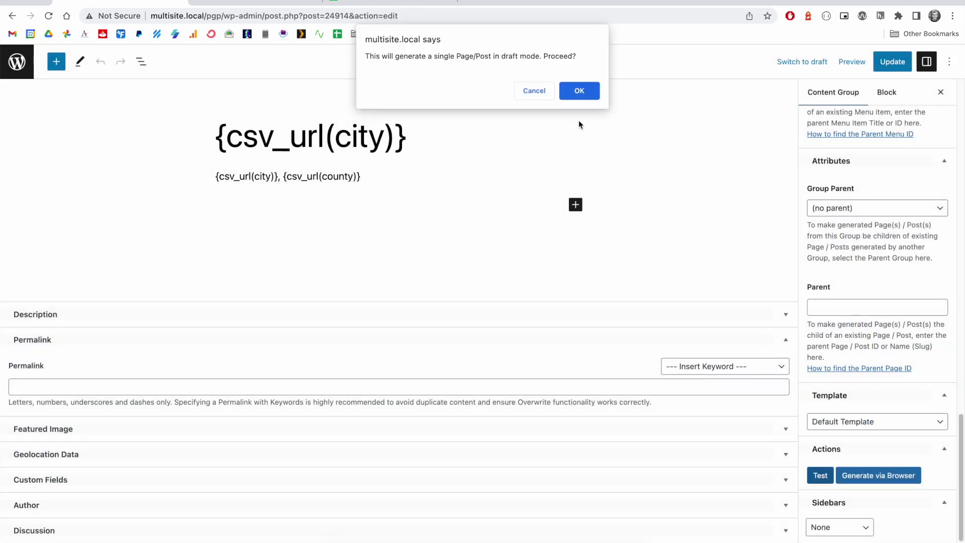
click(575, 92)
click(446, 294)
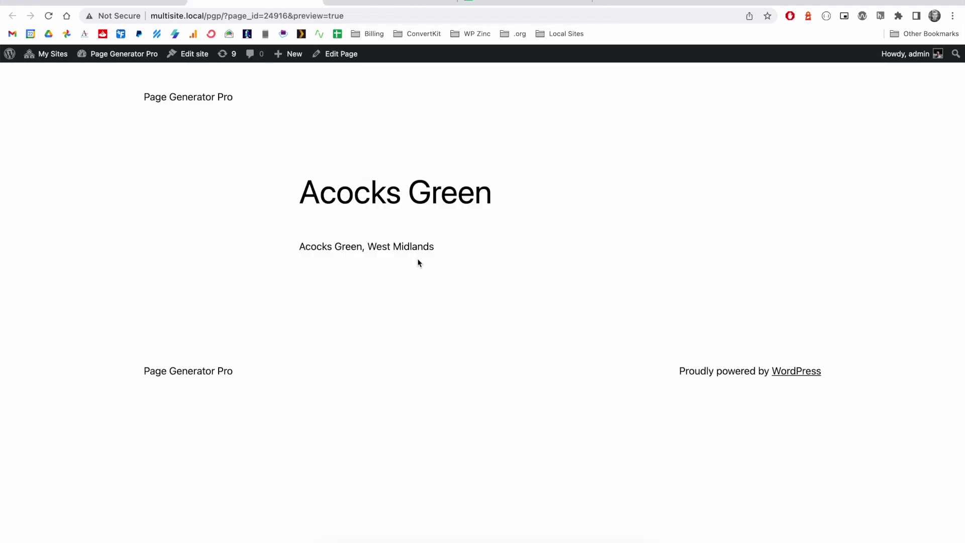
- Compare the test page's Acocks Green heading with the spreadsheet and close the test message
drag(301, 195, 541, 207)
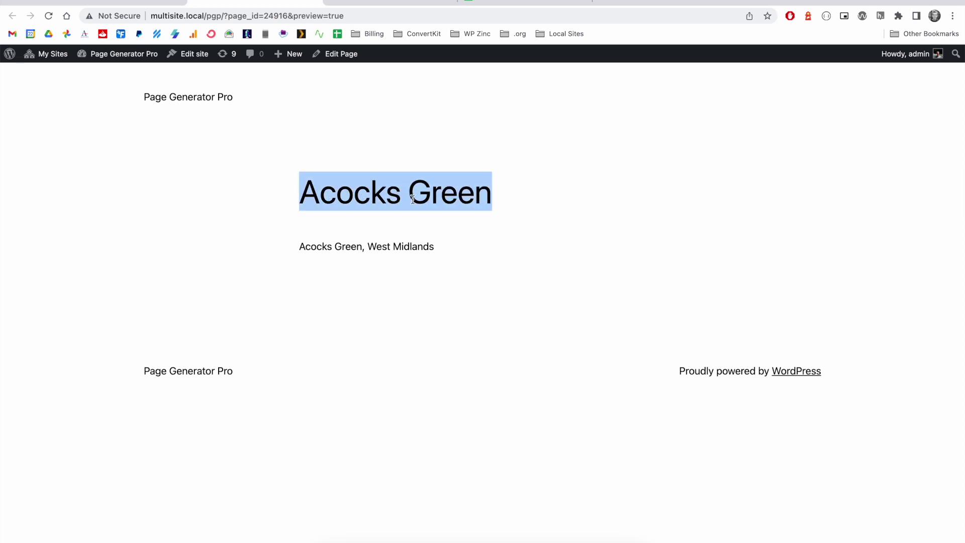
click(525, 2)
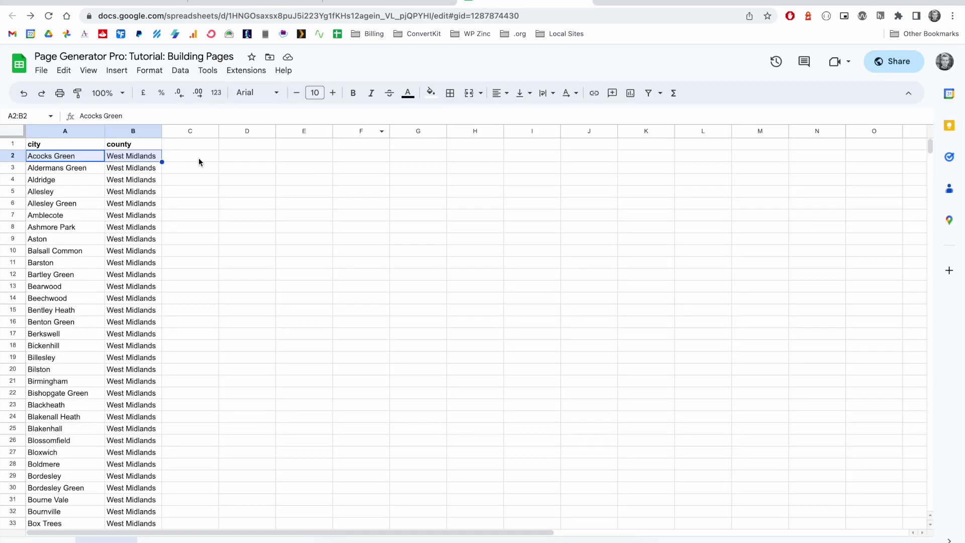
click(126, 4)
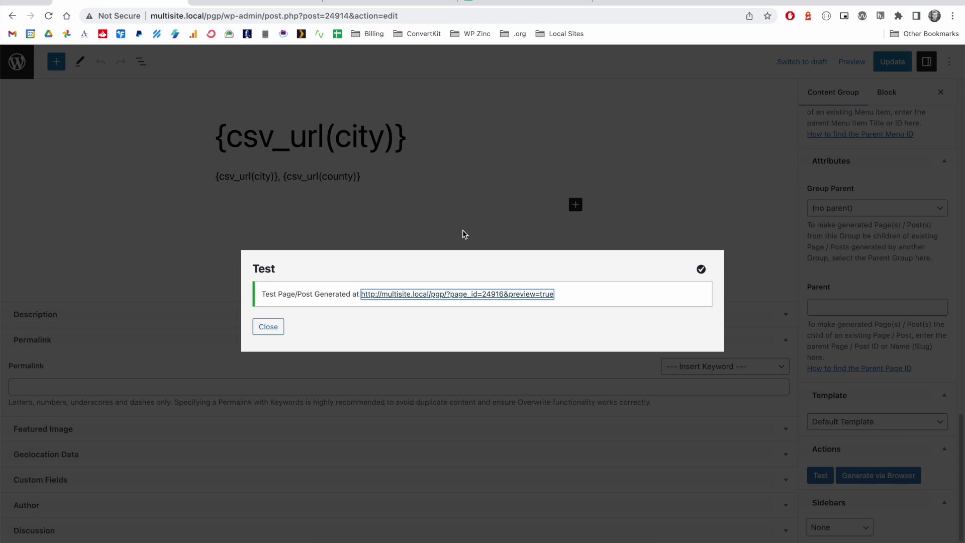
click(276, 327)
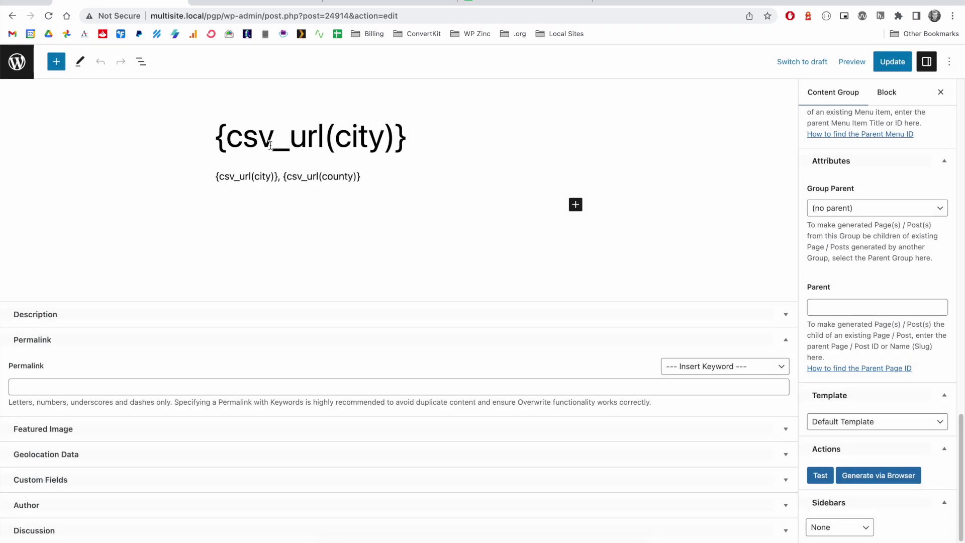
click(485, 4)
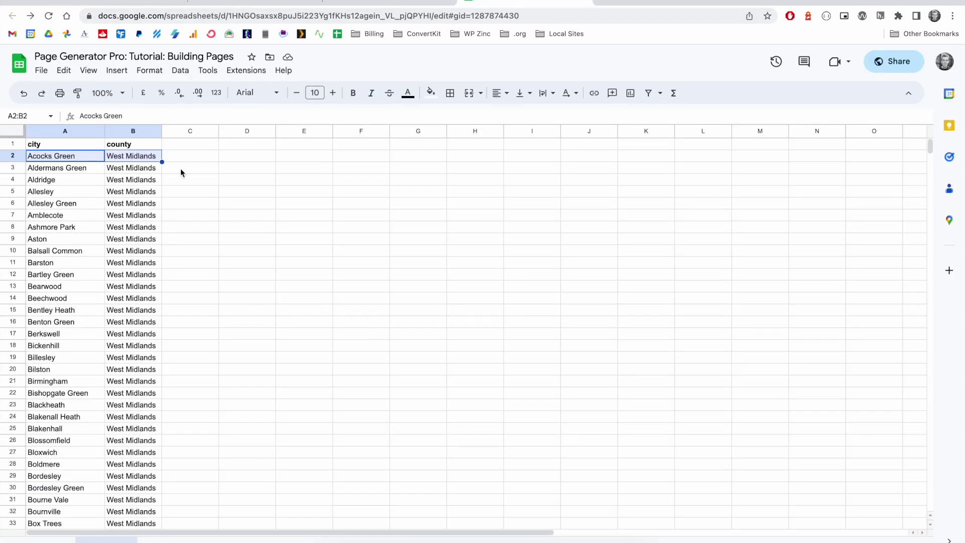
click(120, 4)
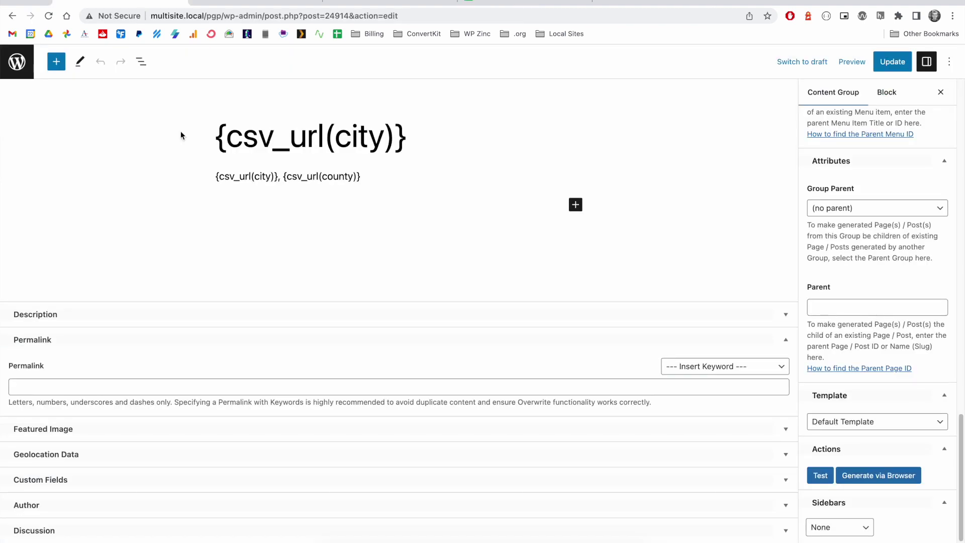
- Open the csv_url keyword from the Keywords list
click(17, 61)
click(50, 354)
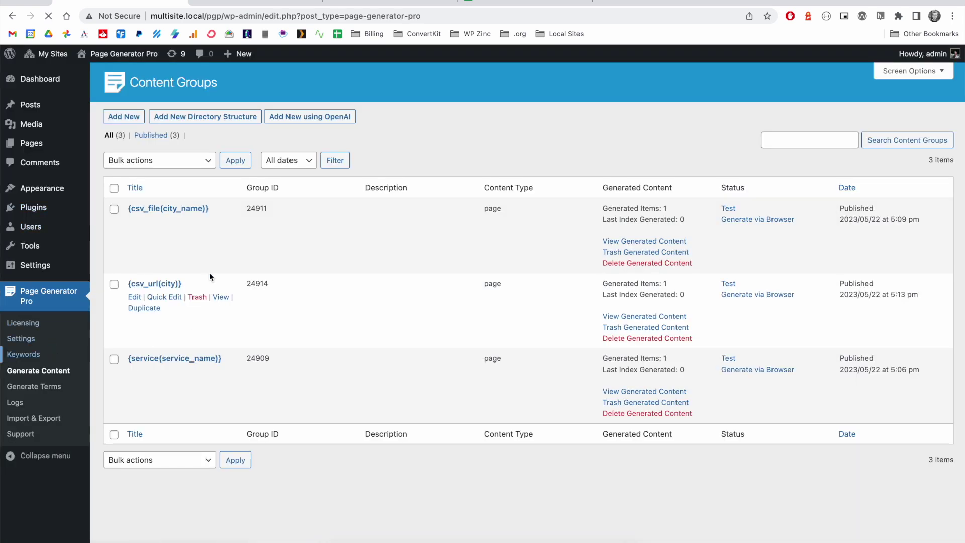
click(145, 329)
- Scroll through the csv_url keyword's city and county terms to review them
scroll(341, 366, down, 3)
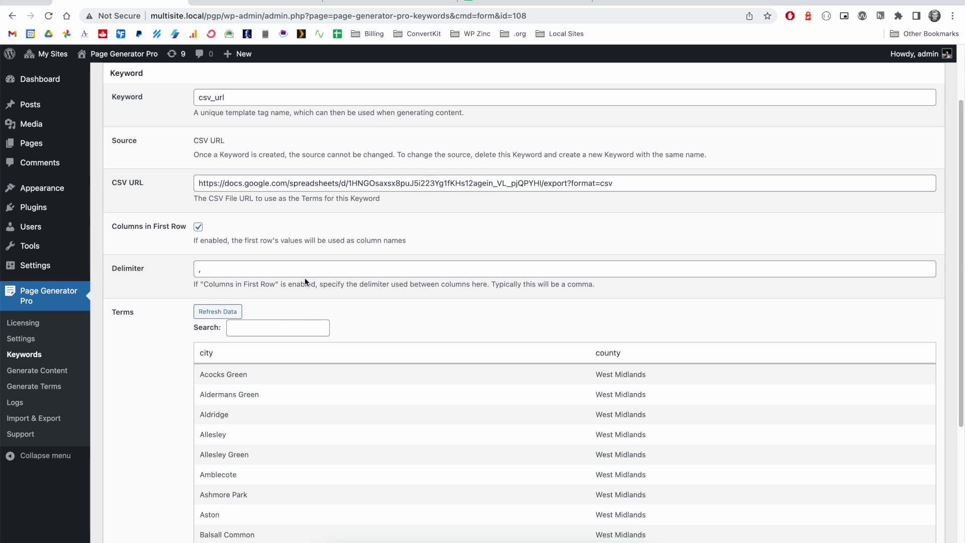
scroll(262, 321, down, 1)
drag(200, 355, 656, 366)
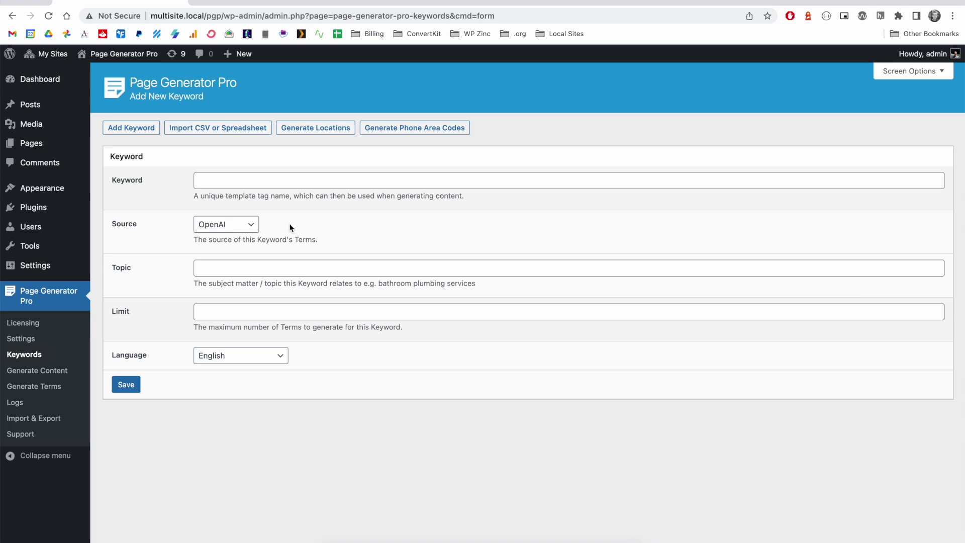
- Check the Integrations settings for a stored OpenAI API key and the GPT-3.5 Turbo model
click(21, 340)
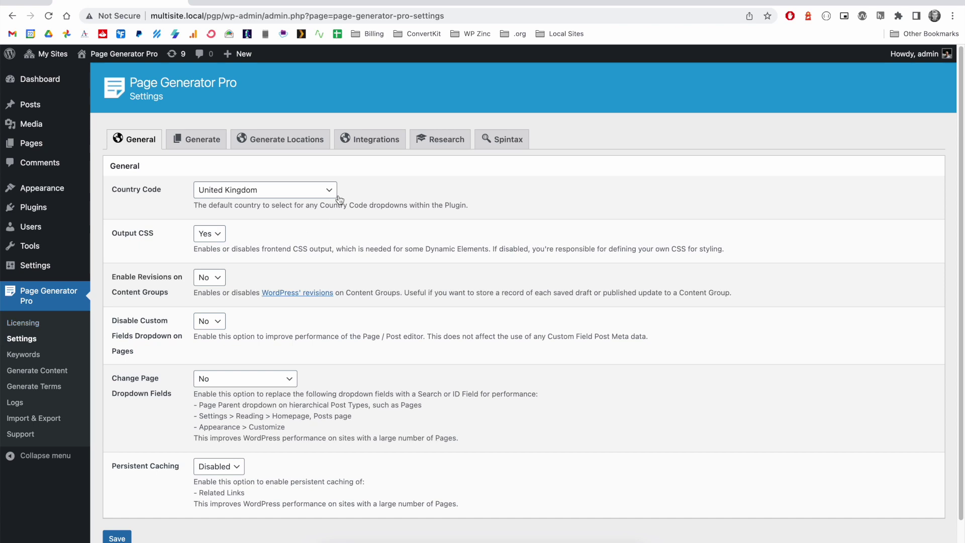
click(371, 144)
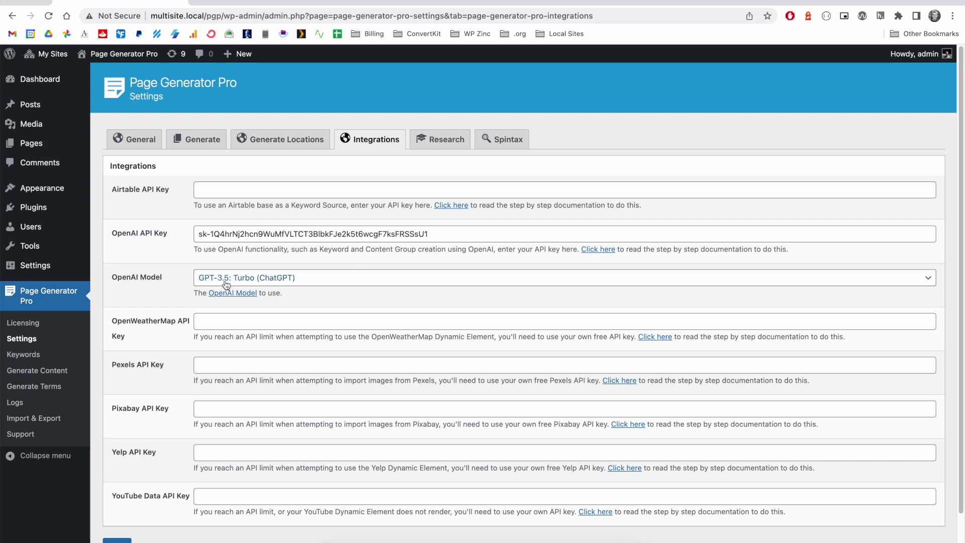
- Save an OpenAI-sourced keyword named openai with topic 'web design services' and limit 10
click(61, 358)
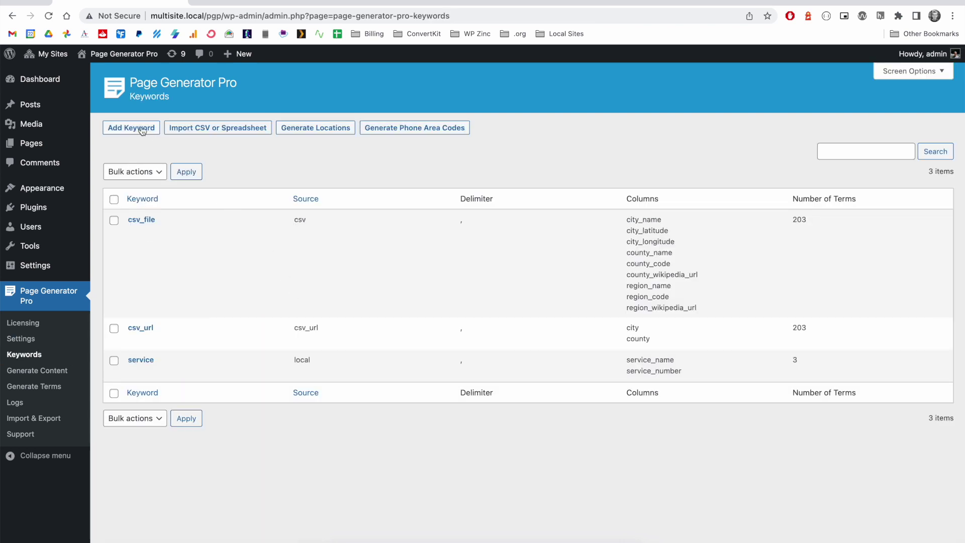
click(136, 128)
click(228, 226)
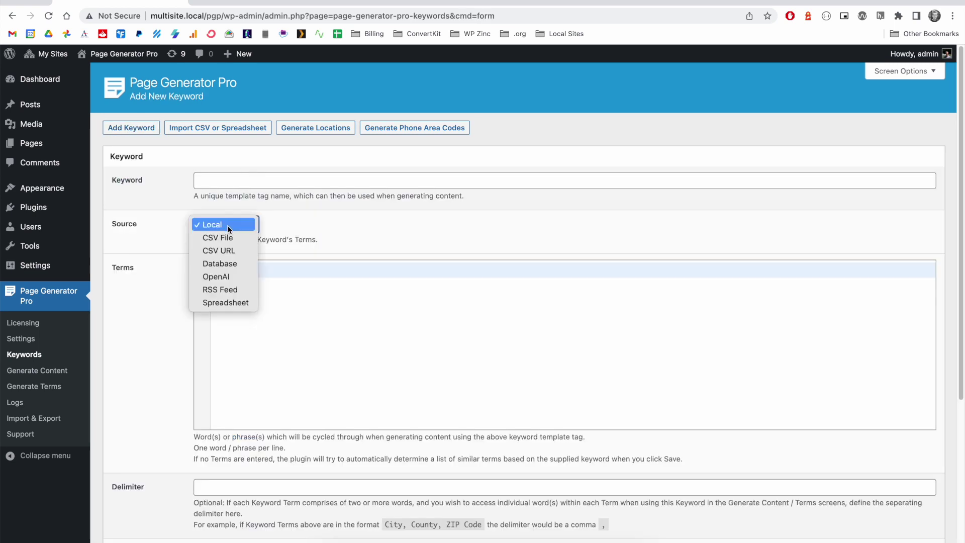
click(228, 274)
click(247, 183)
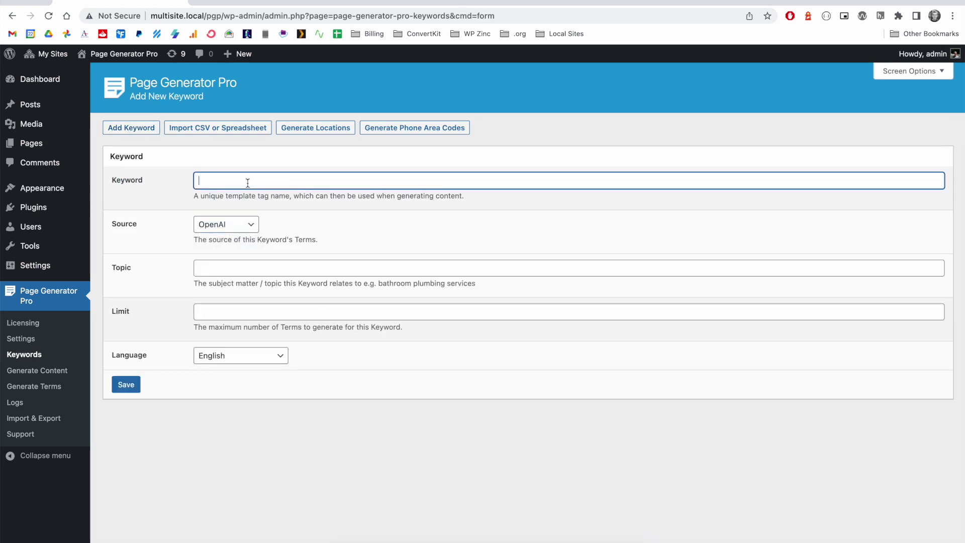
text(nai)
click(282, 268)
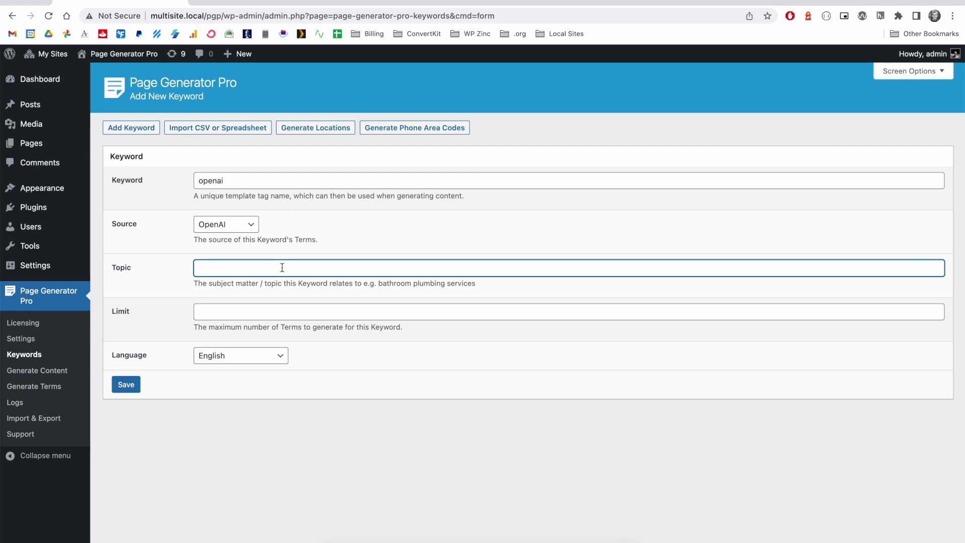
text(web design services)
click(259, 310)
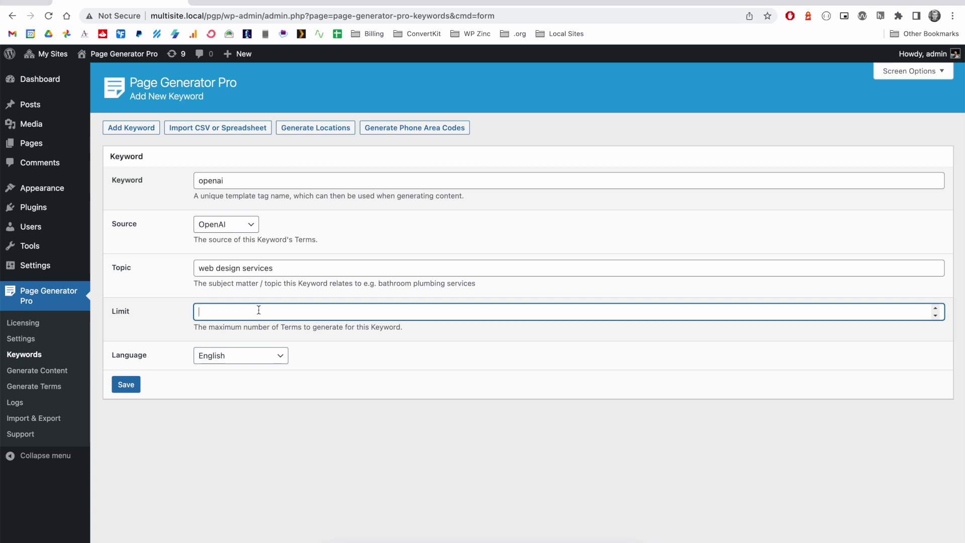
text(10)
click(126, 385)
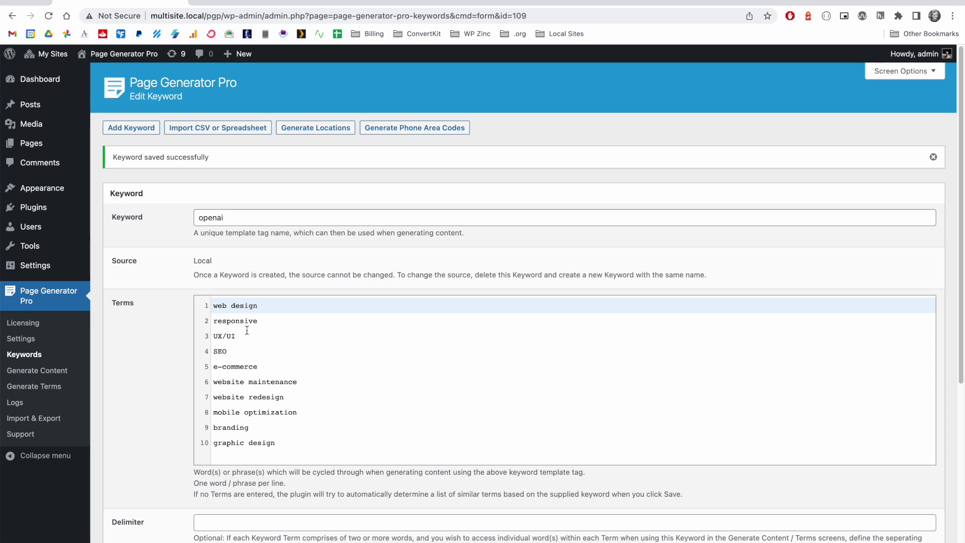
- Delete the UX/UI and responsive terms from the openai keyword and save the remaining eight
drag(276, 442, 200, 306)
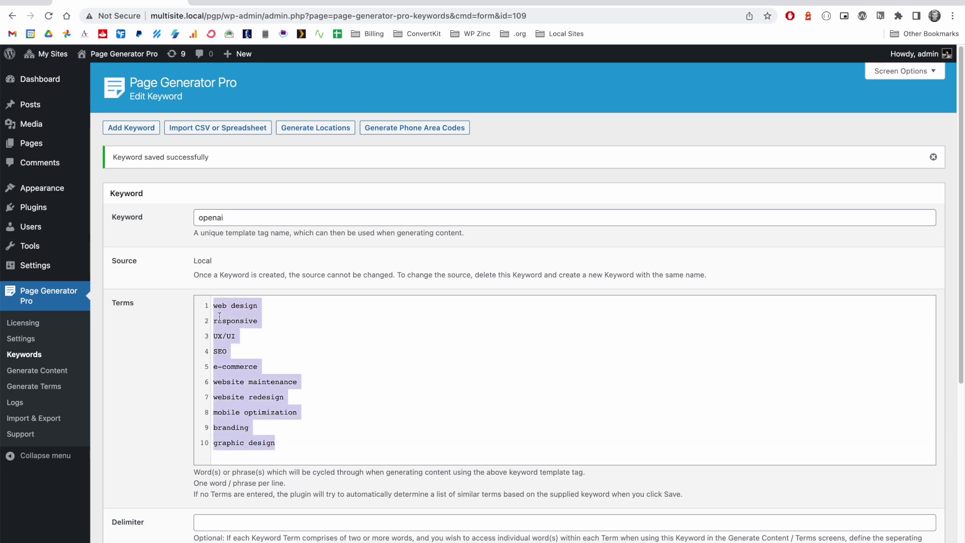
click(256, 333)
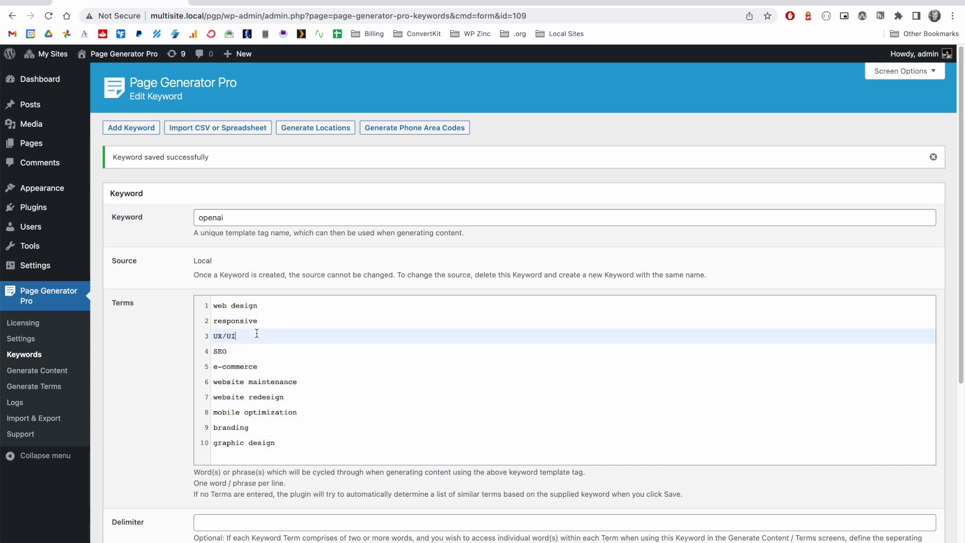
drag(235, 336, 198, 342)
key(BackSpace)
key(BackSpace)
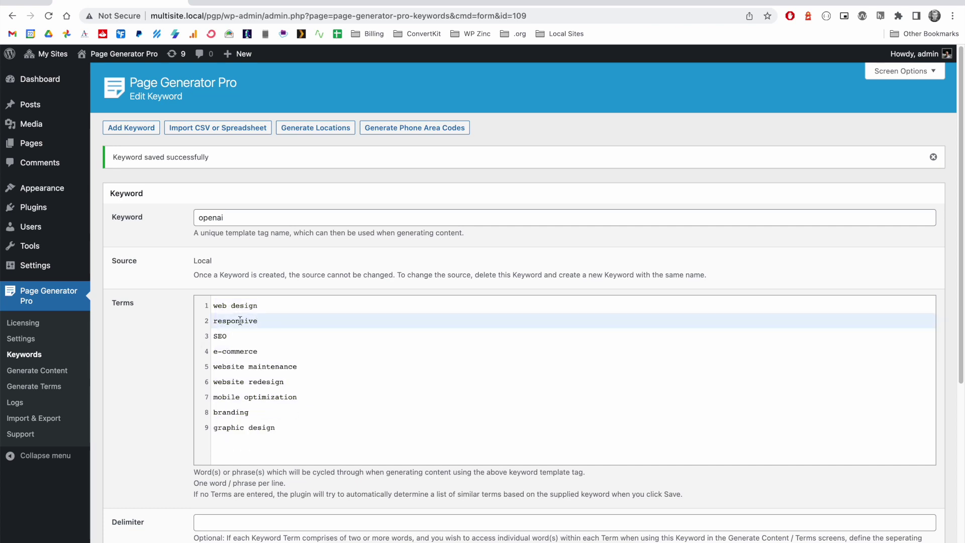
double_click(239, 321)
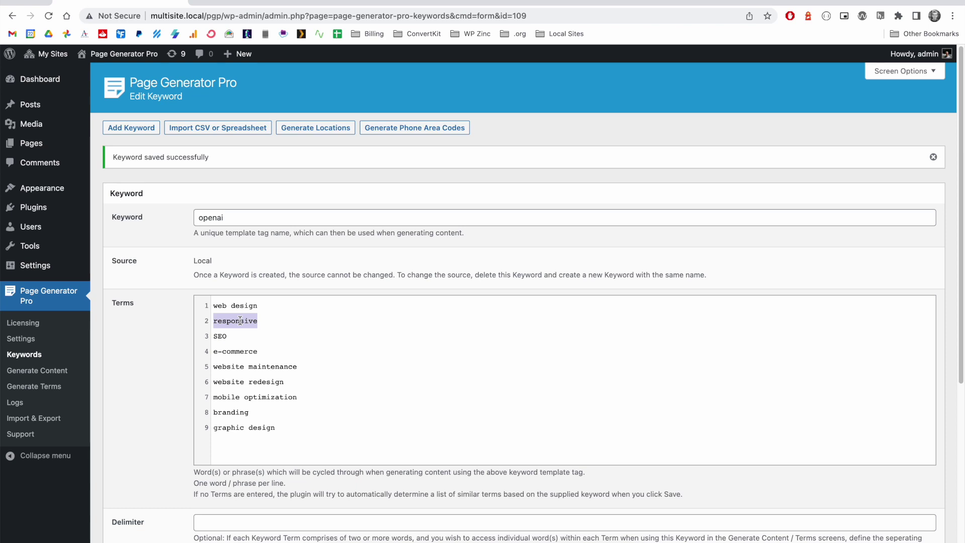
key(BackSpace)
key(BackSpace)
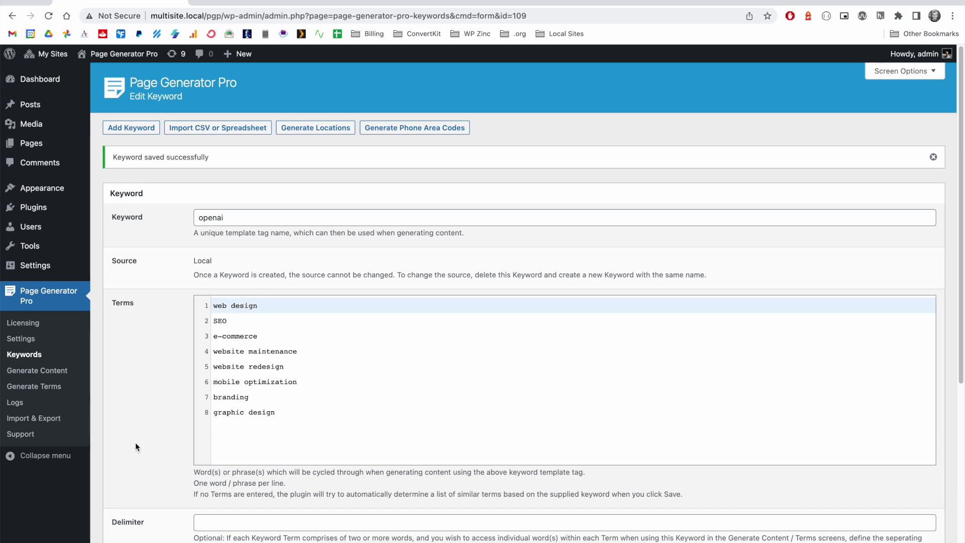
scroll(161, 425, down, 5)
click(128, 482)
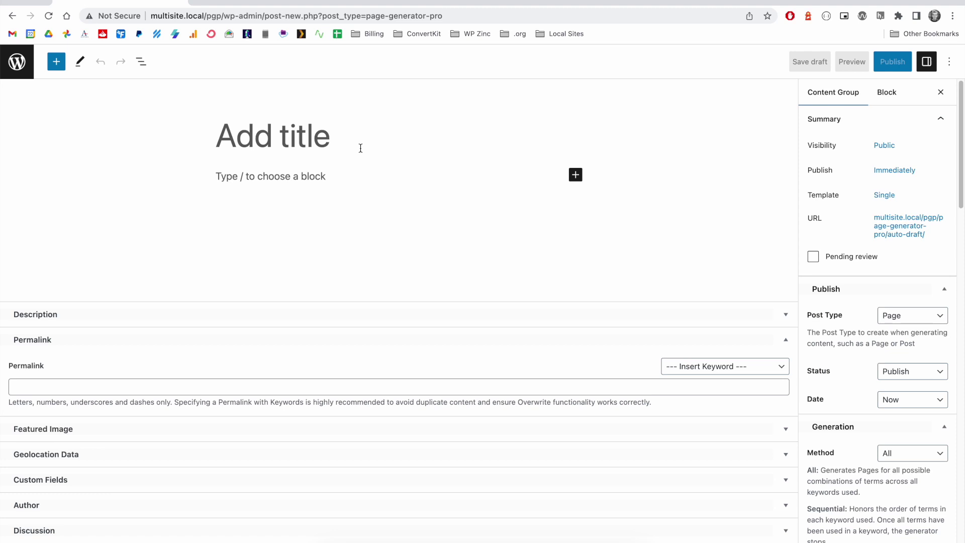
- Publish a new content group with {openai} in both the title and a paragraph
click(359, 149)
text({op)
click(291, 180)
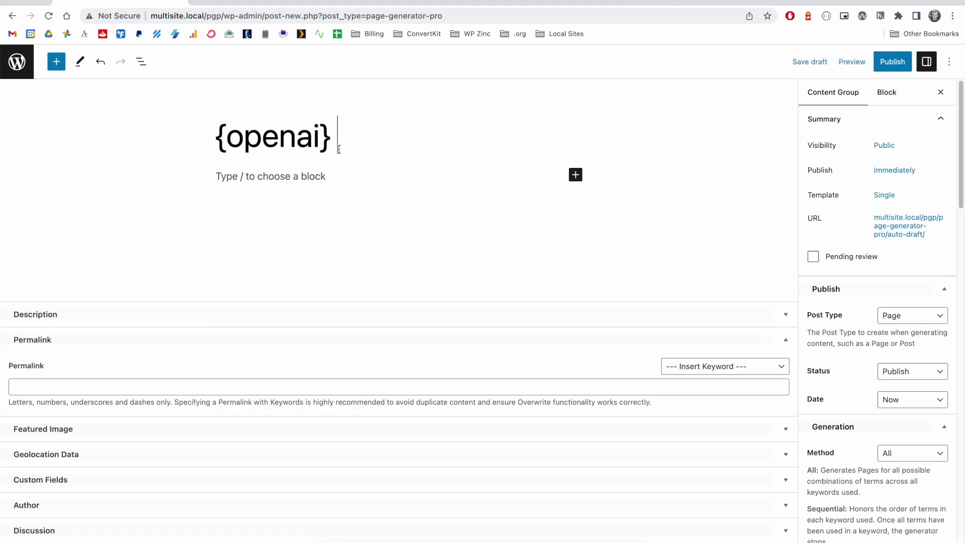
key(Return)
text({openai})
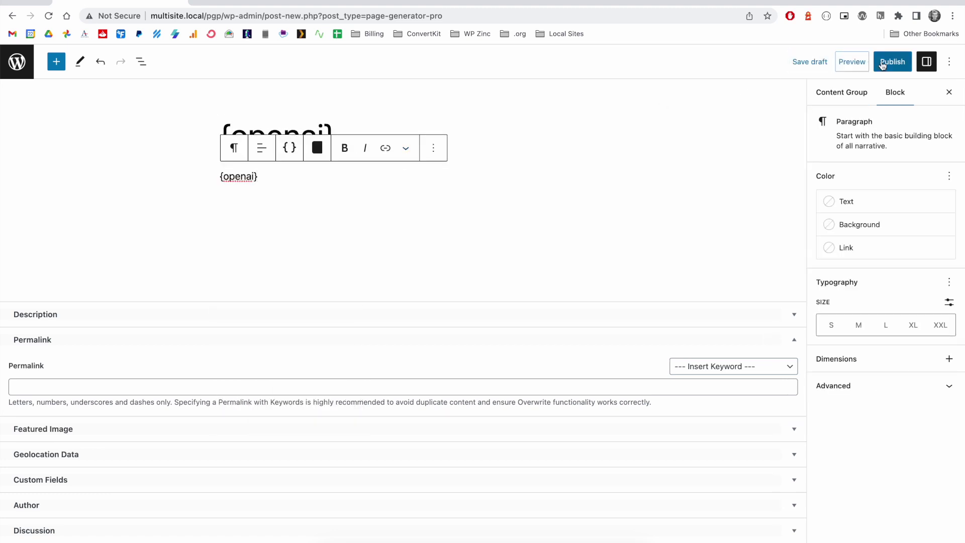
click(892, 61)
click(849, 65)
- Generate a test page and check its web design paragraph
click(944, 60)
scroll(877, 351, down, 10)
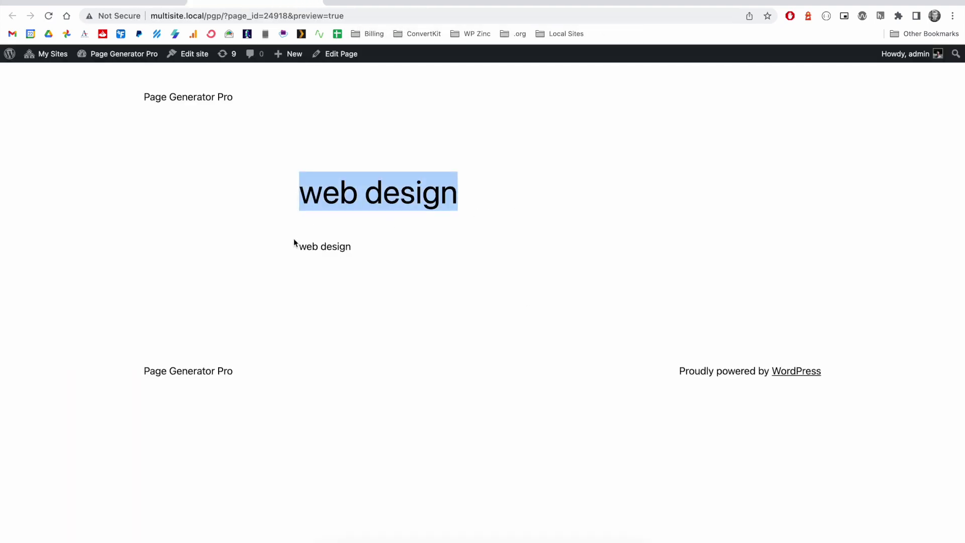
drag(293, 244, 372, 252)
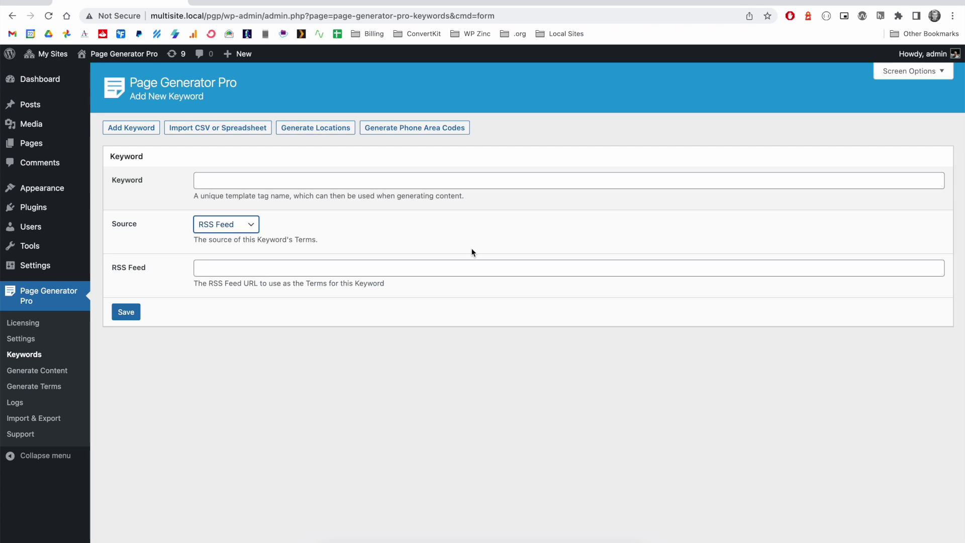
- Copy the BBC UK news feed URL and paste it into the RSS Feed field
key(ctrl+Tab)
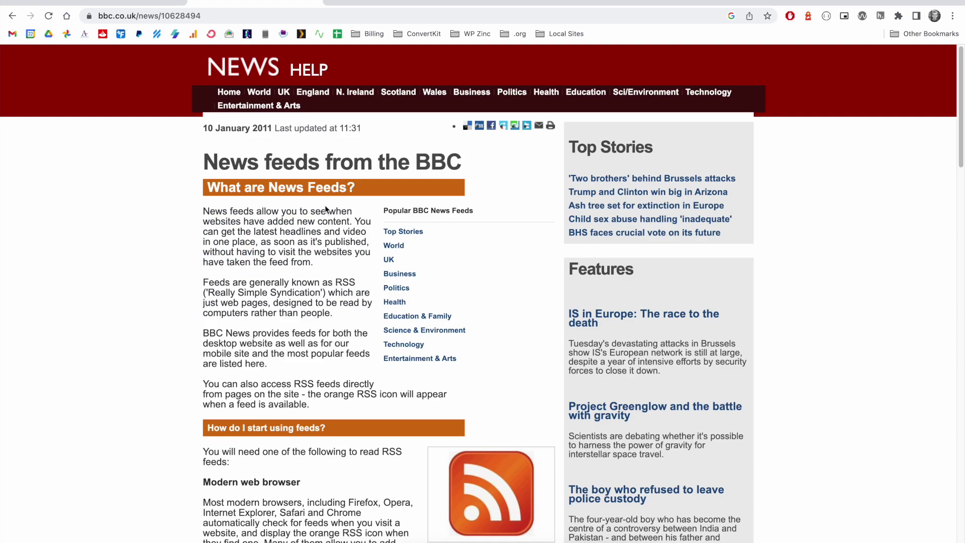
right_click(389, 262)
click(417, 321)
key(ctrl+shift+Tab)
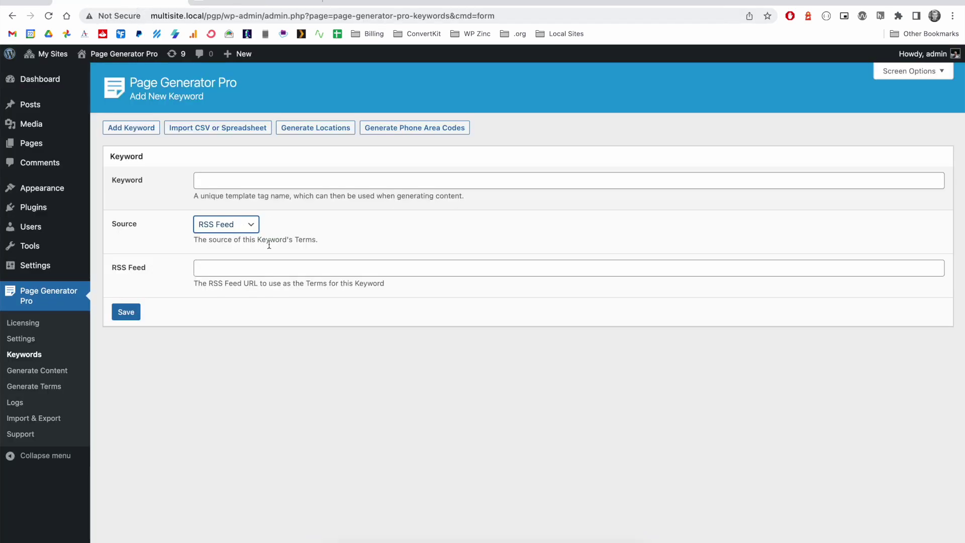
right_click(222, 267)
click(255, 344)
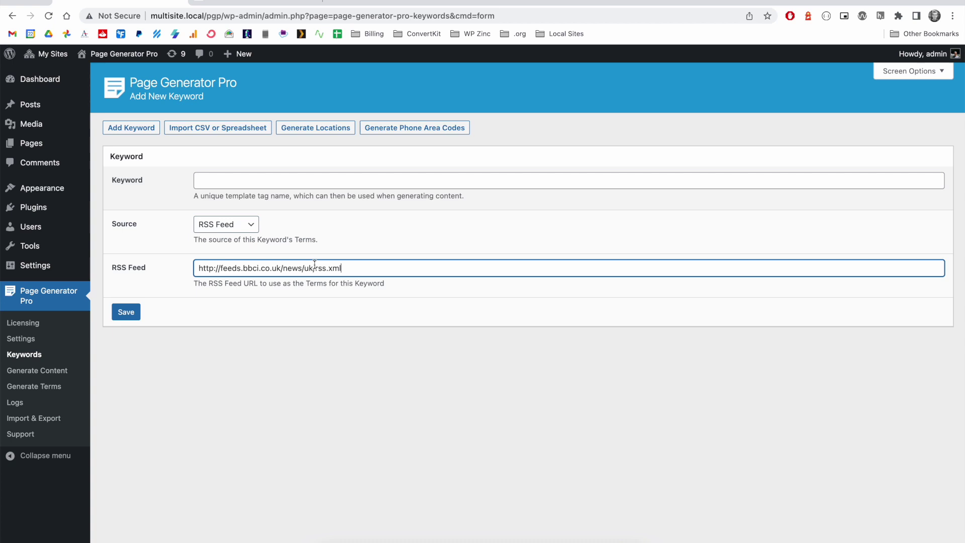
- Name the keyword 'rss' and save it
click(204, 175)
text(rss)
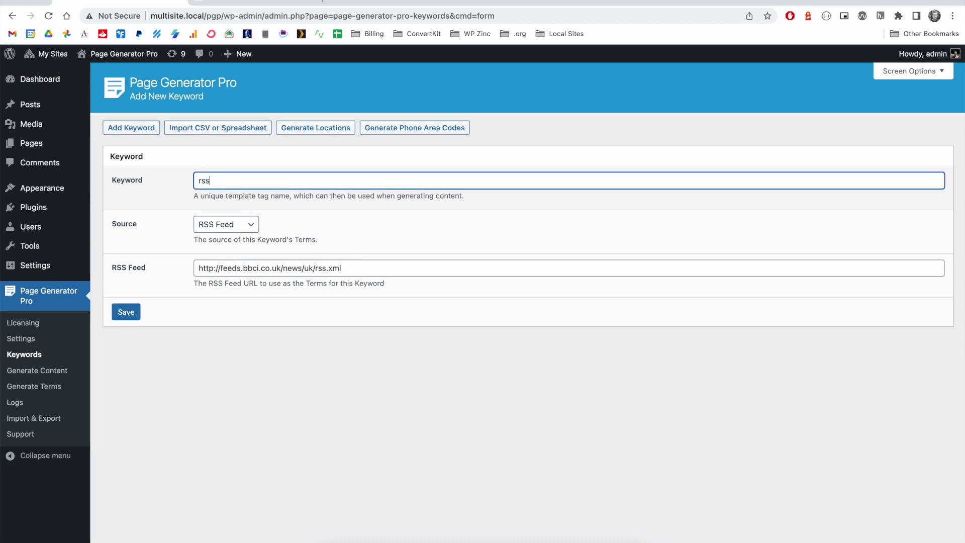
key(Return)
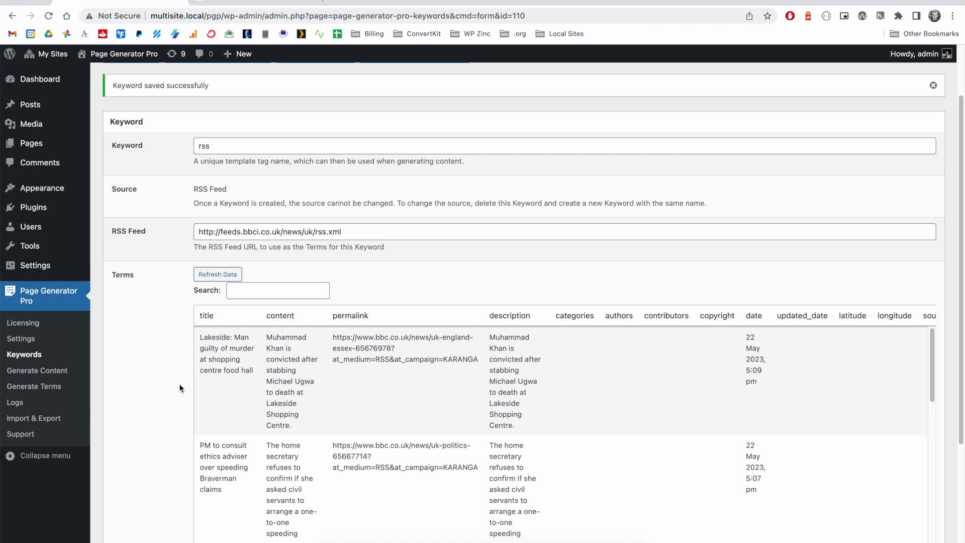
scroll(181, 389, down, 3)
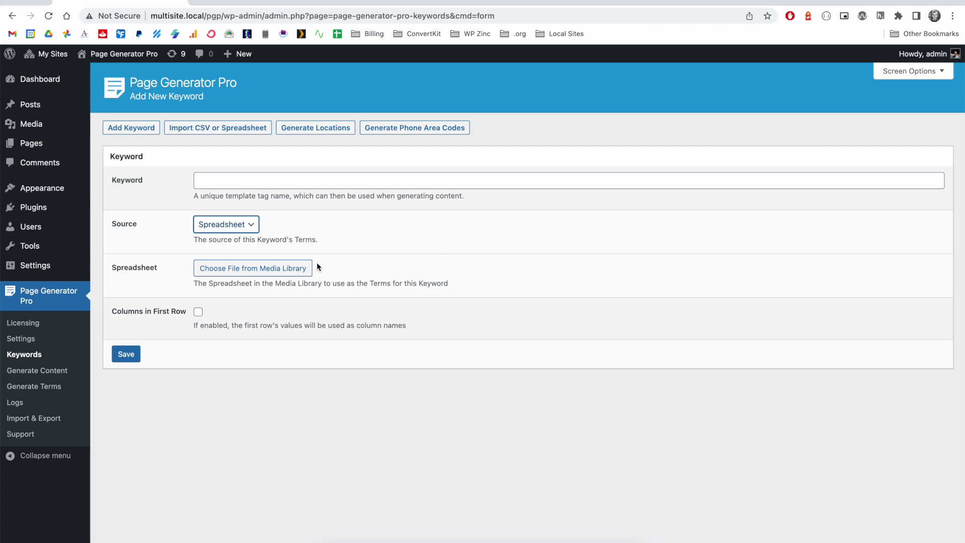
- Save keyword 'spreadsheet' from Page-Generator-Pro_-Tutorial_-Building-Pages.xlsx with Columns in First Row ticked
click(302, 268)
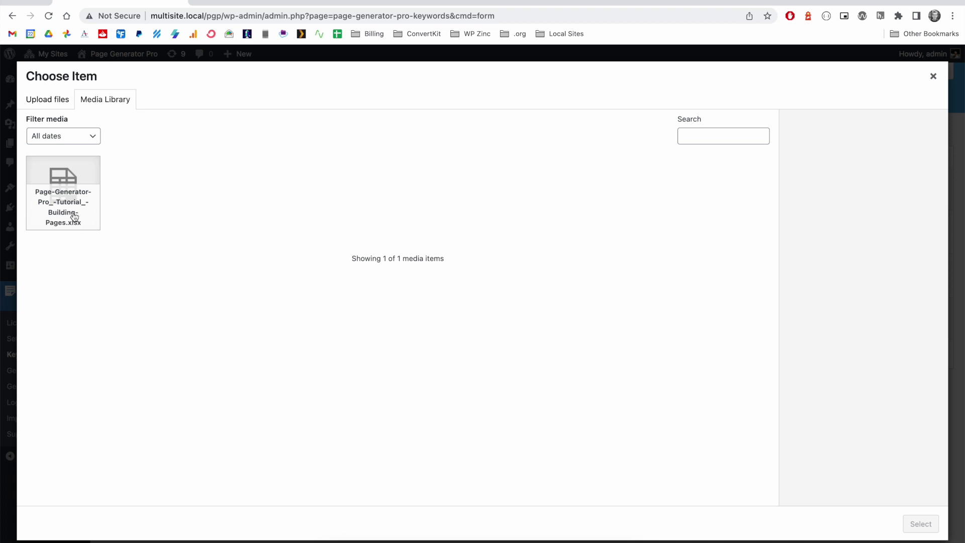
click(76, 221)
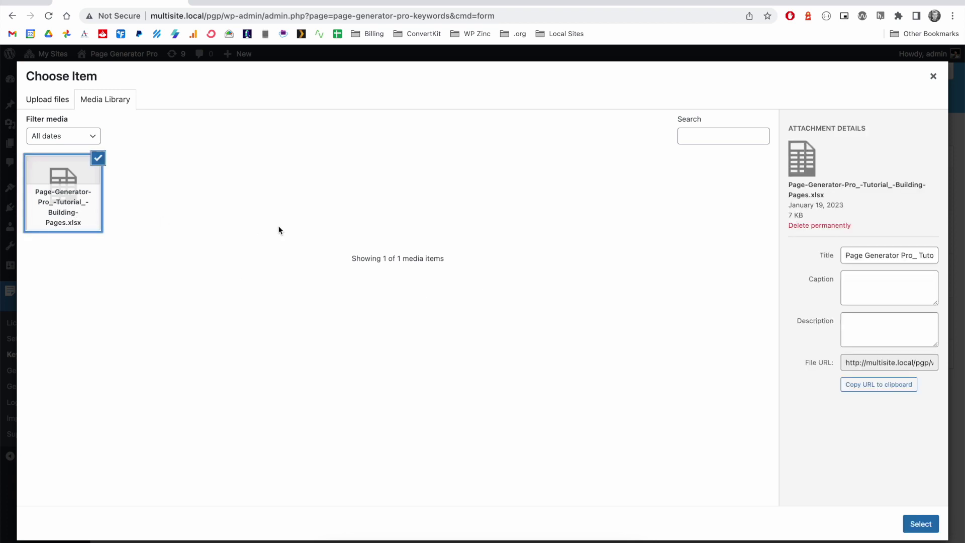
key(Return)
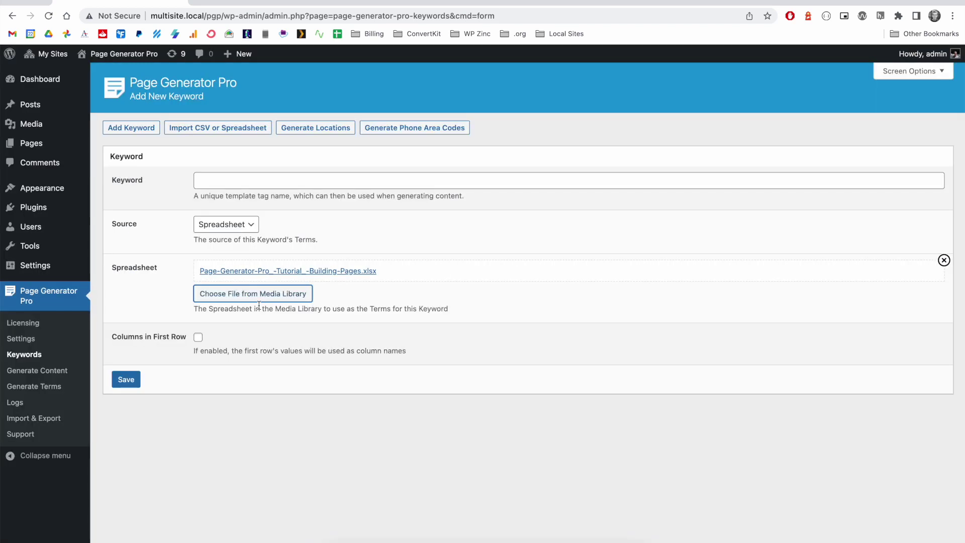
click(224, 186)
text(spreadsheet)
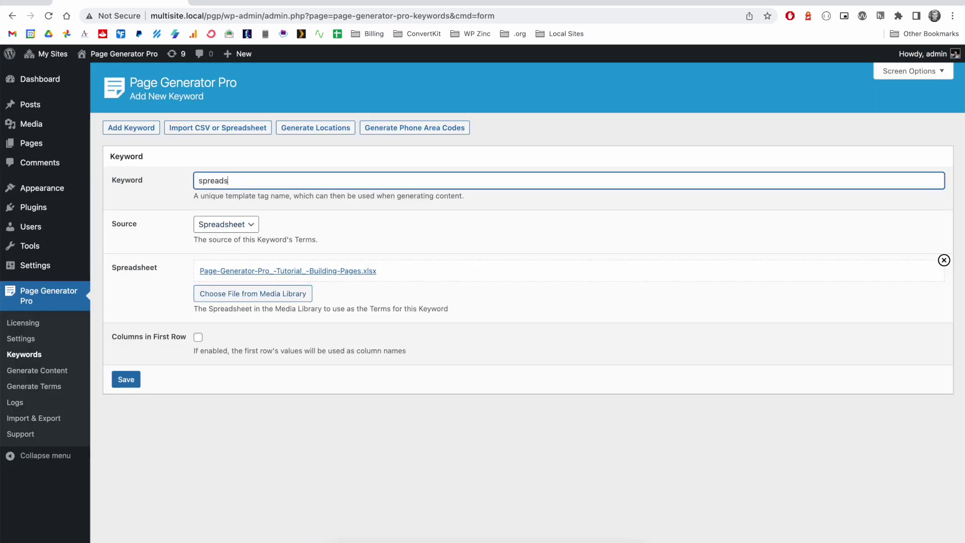
click(198, 337)
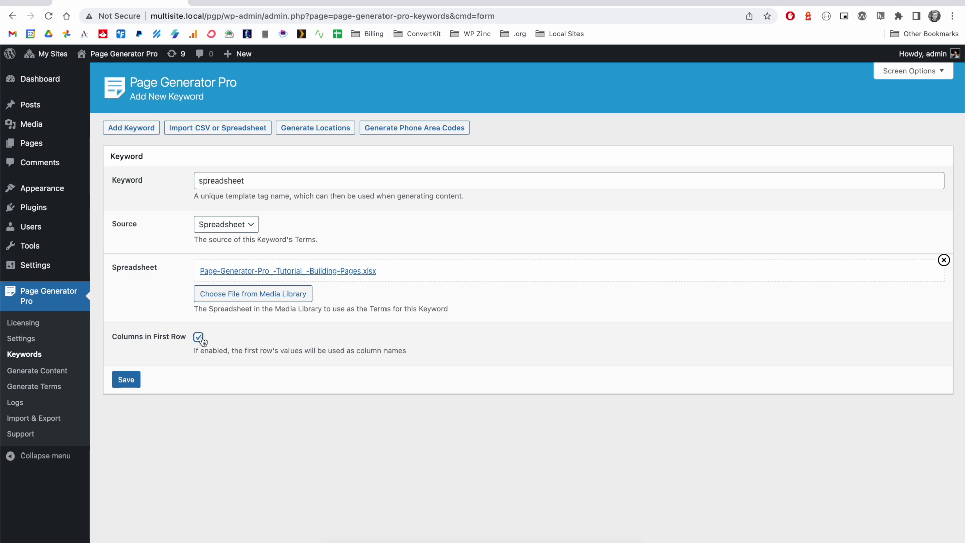
click(122, 380)
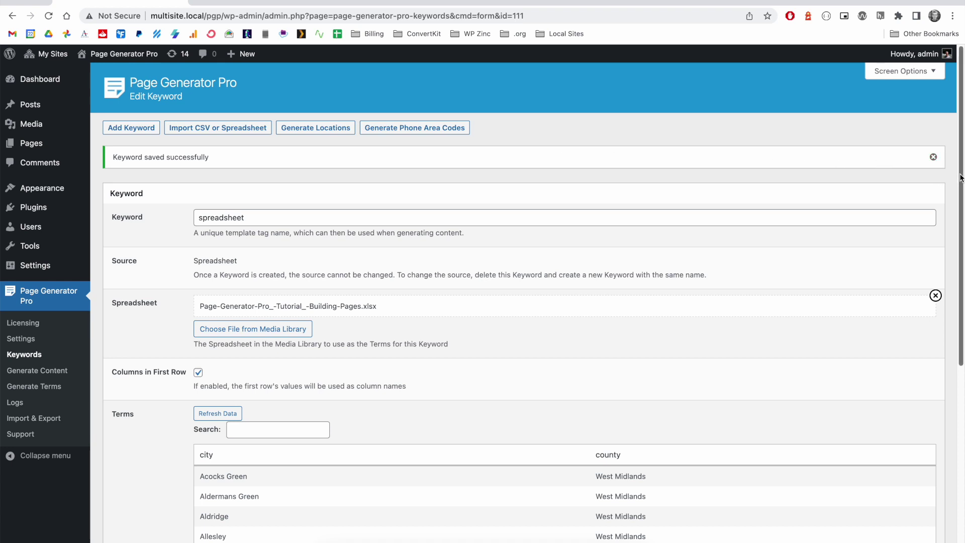
scroll(205, 248, down, 5)
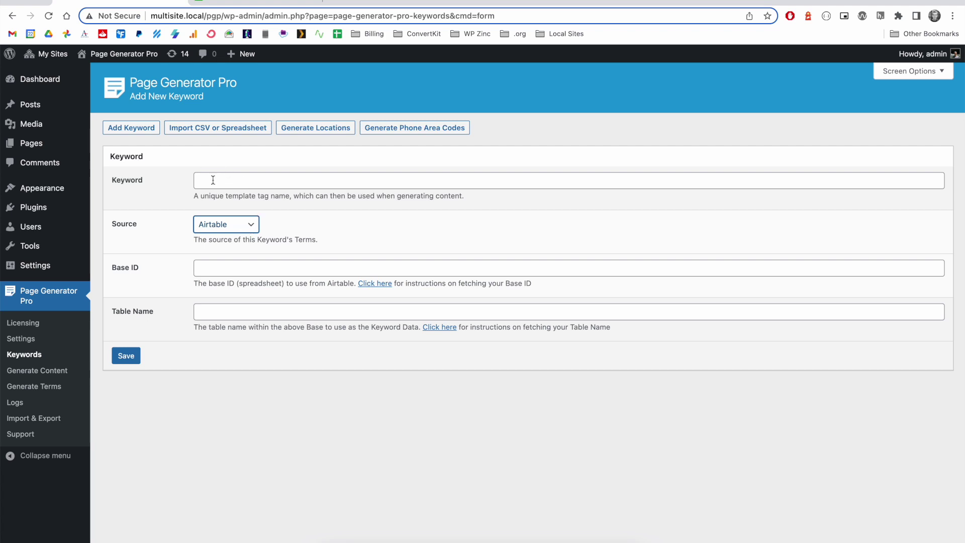
- Start a new keyword with Airtable as its source
click(44, 338)
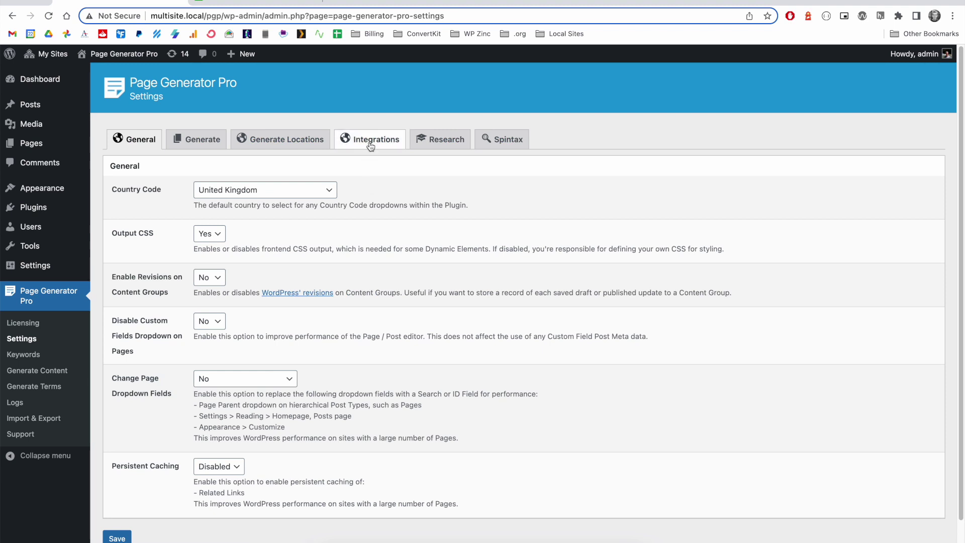
click(30, 356)
click(136, 129)
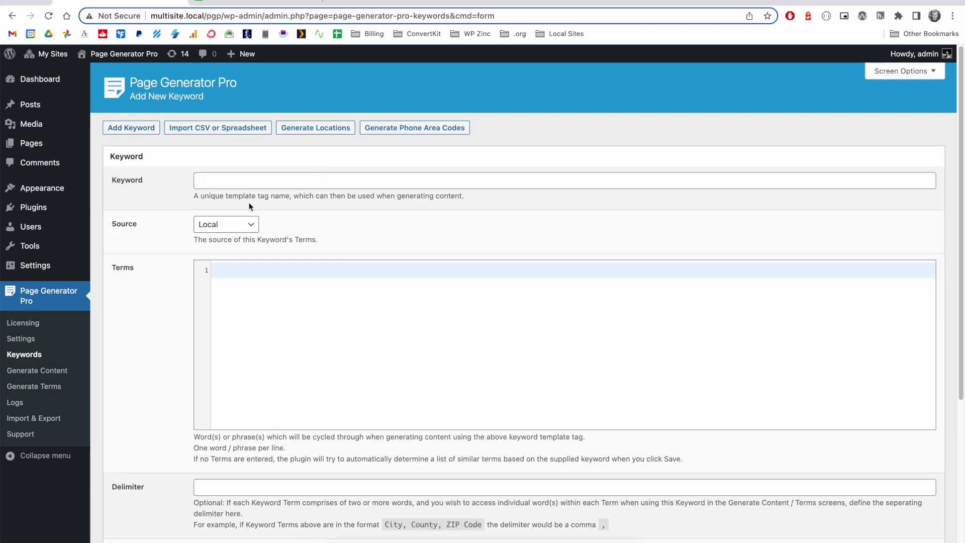
click(239, 227)
click(227, 242)
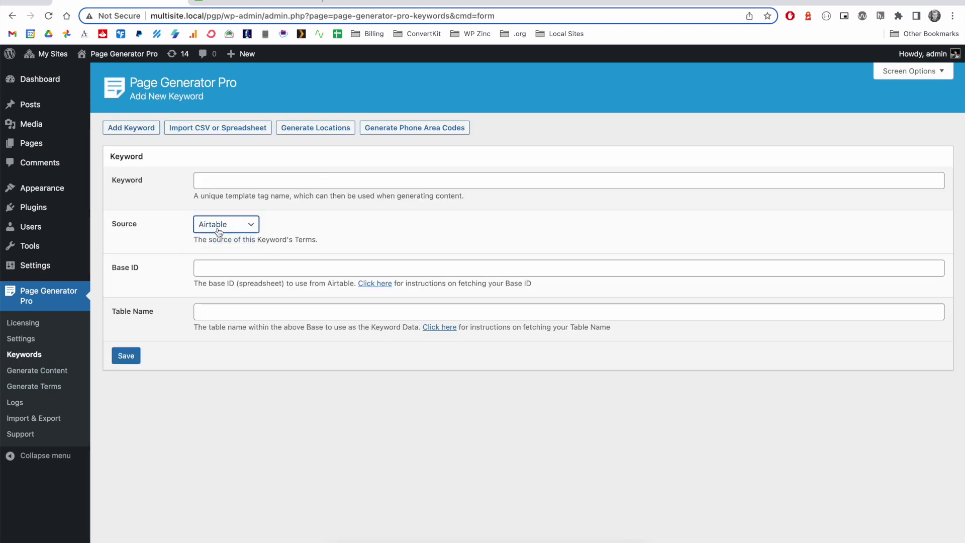
- Name the keyword 'airtable' and view the Base ID instructions
key(shift+Tab)
text(airtable)
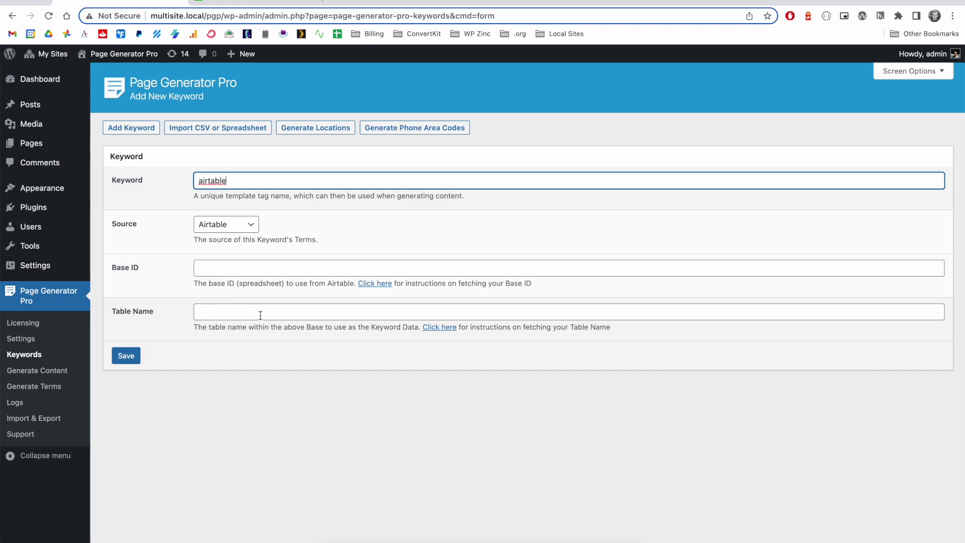
click(374, 283)
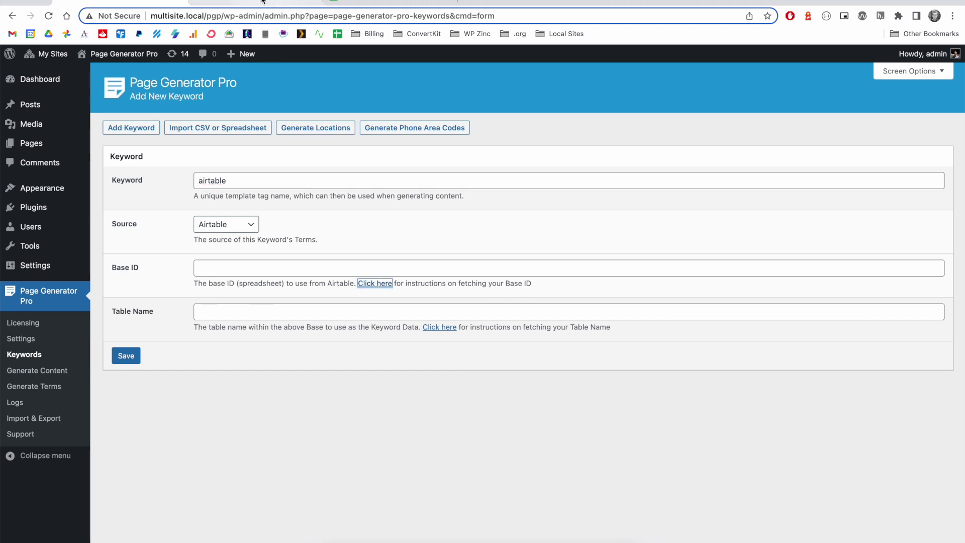
click(261, 1)
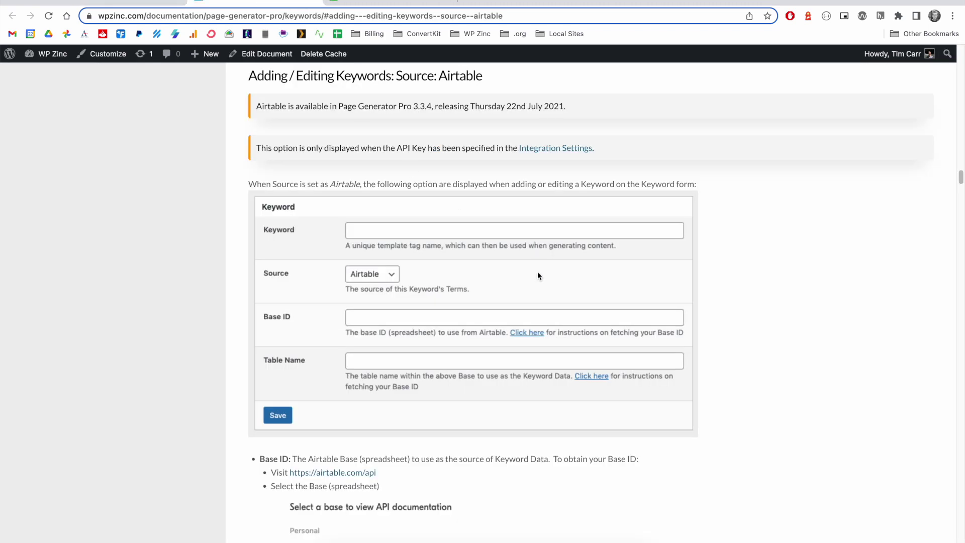
- Copy the base ID from the Page Generator Pro base's API docs into Base ID
scroll(518, 289, down, 7)
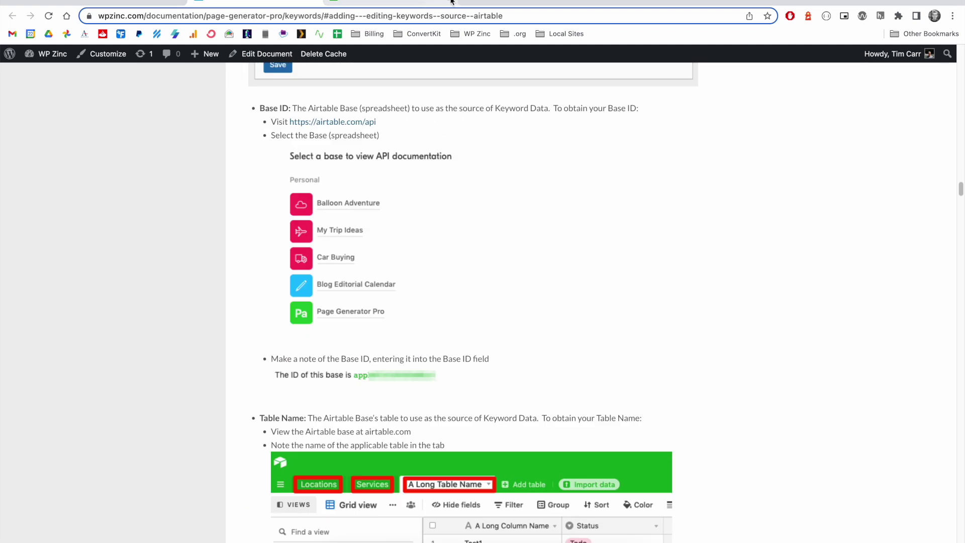
click(383, 2)
click(435, 486)
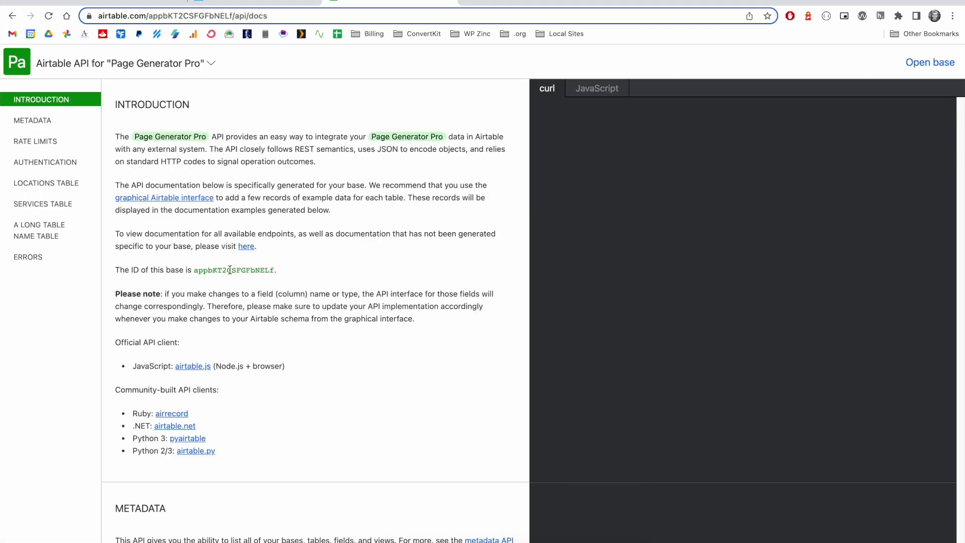
double_click(228, 270)
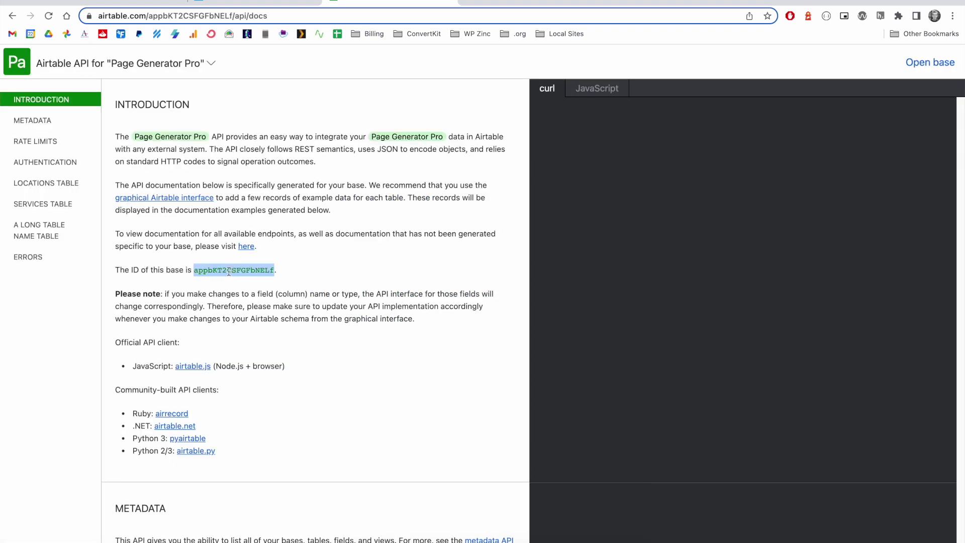
key(super+c)
key(ctrl+shift+Tab)
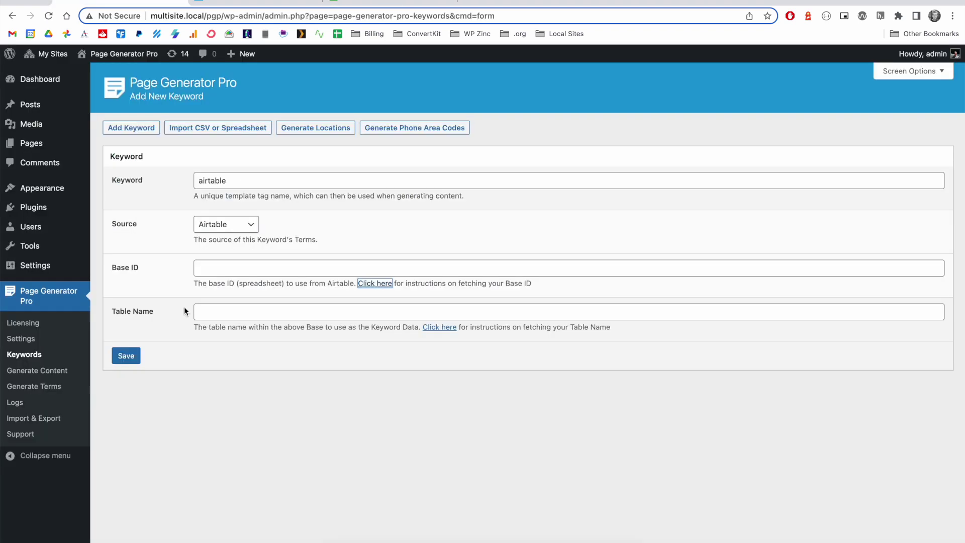
click(211, 268)
key(super+v)
- Enter 'Locations' as the Table Name and save the airtable keyword
click(217, 308)
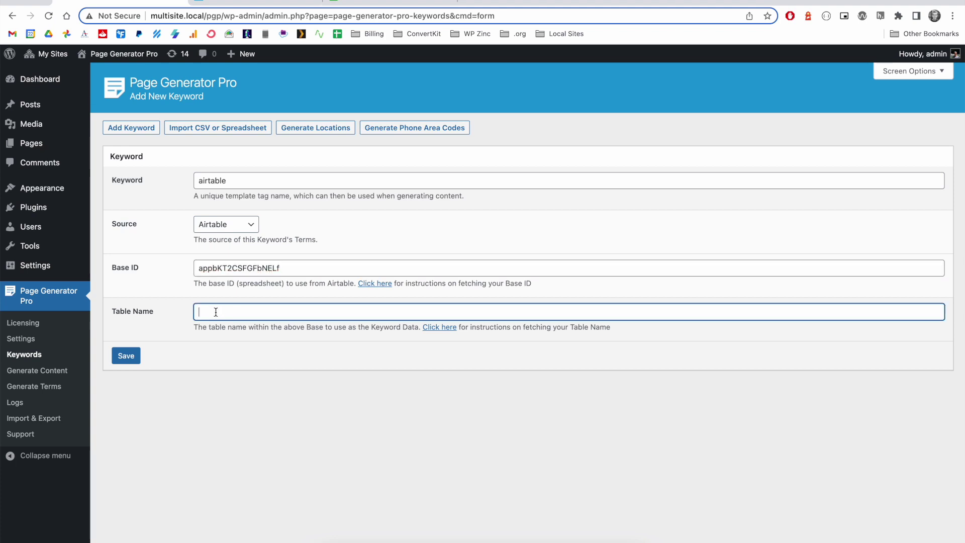
click(315, 1)
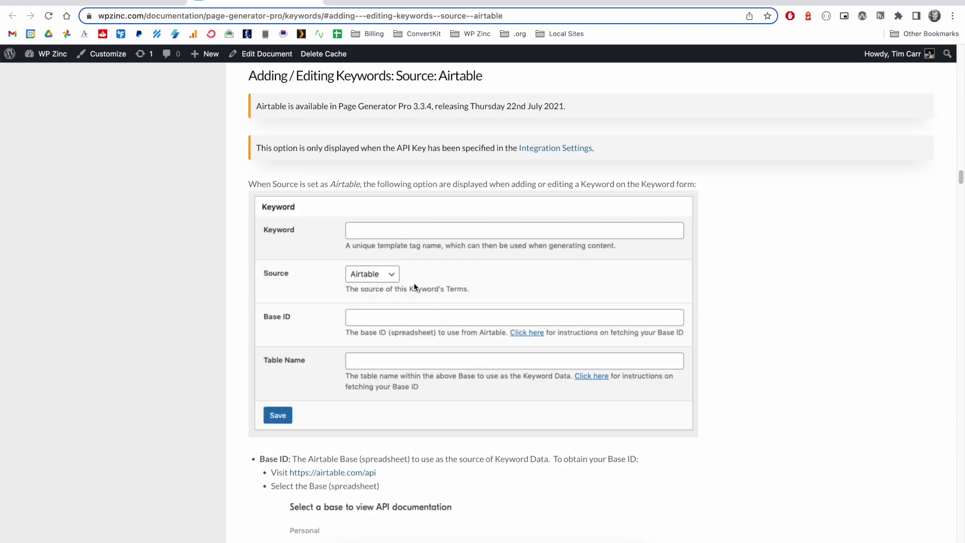
scroll(413, 281, down, 10)
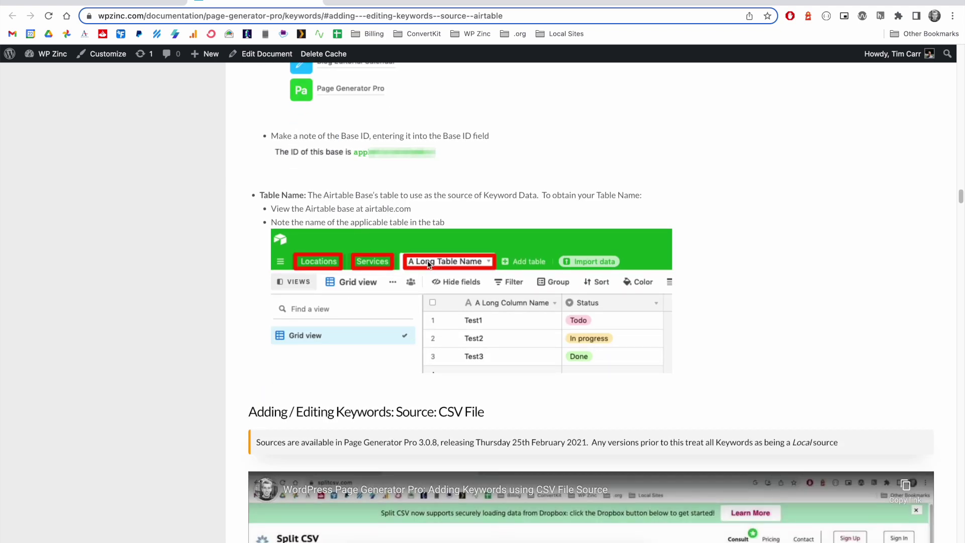
drag(414, 208, 366, 206)
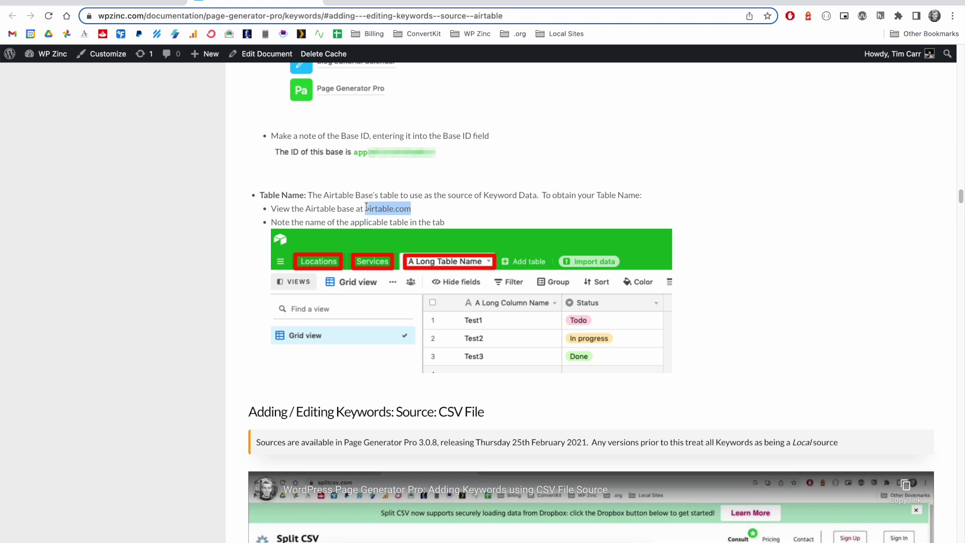
key(ctrl+Tab)
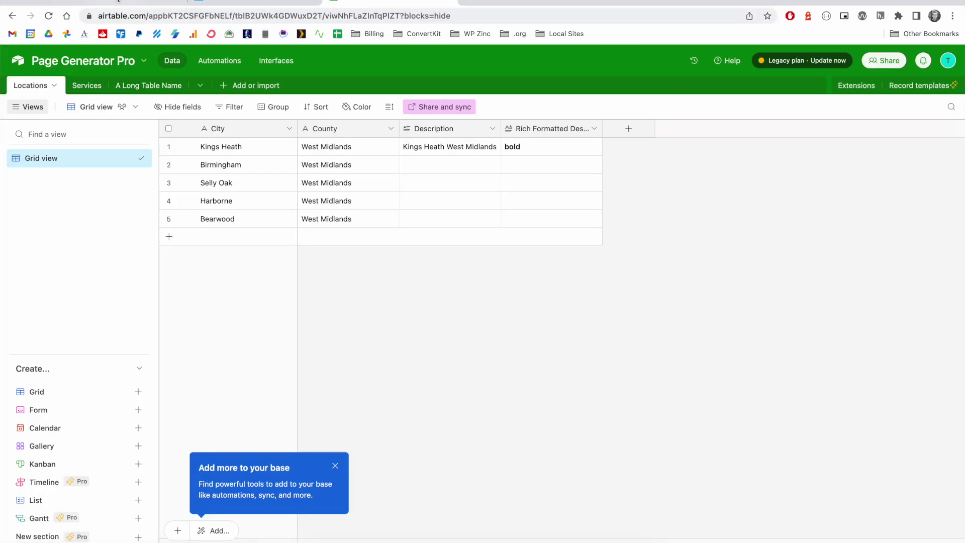
click(119, 2)
click(217, 313)
text(Loca)
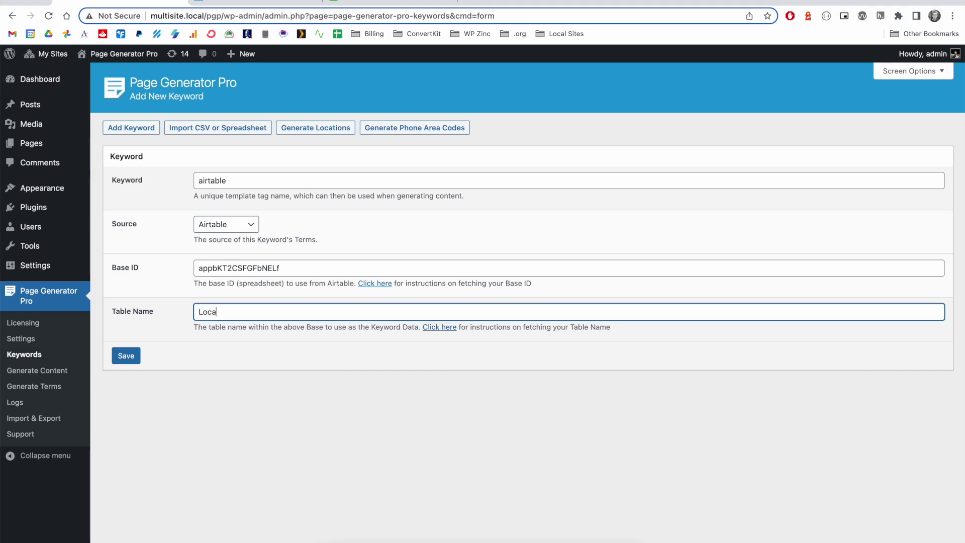
text(tions)
click(125, 359)
scroll(329, 375, down, 1)
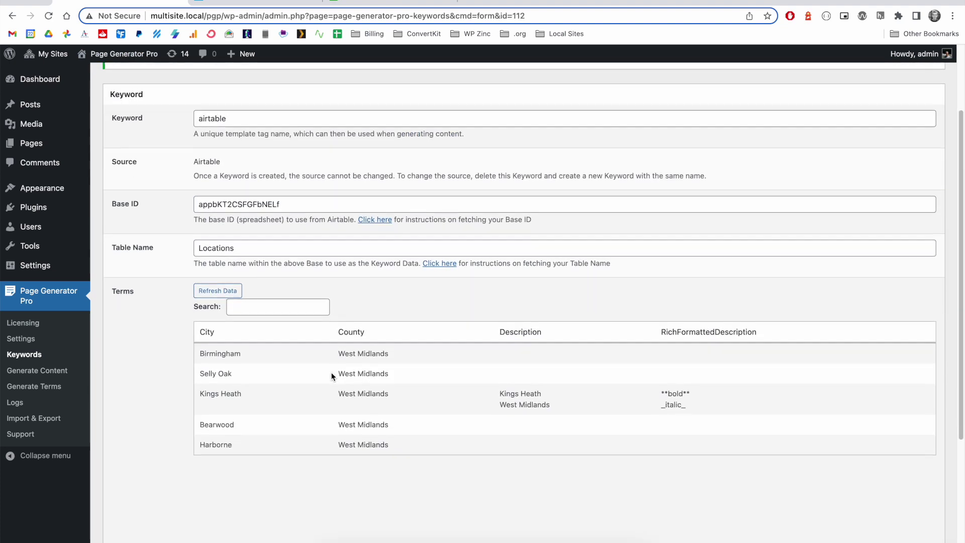